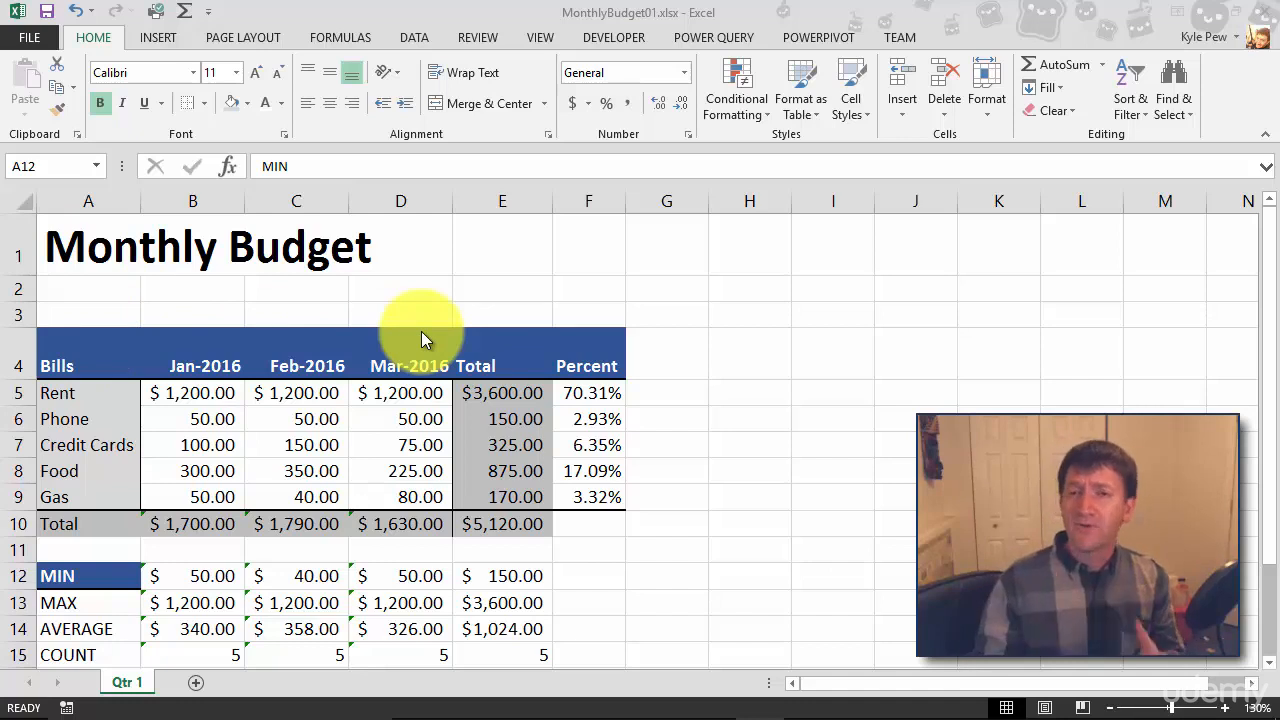
# Clear all formatting from the header row cells A4:F4 while keeping their contents.
pyautogui.moveTo(50, 345); pyautogui.dragTo(574, 366)
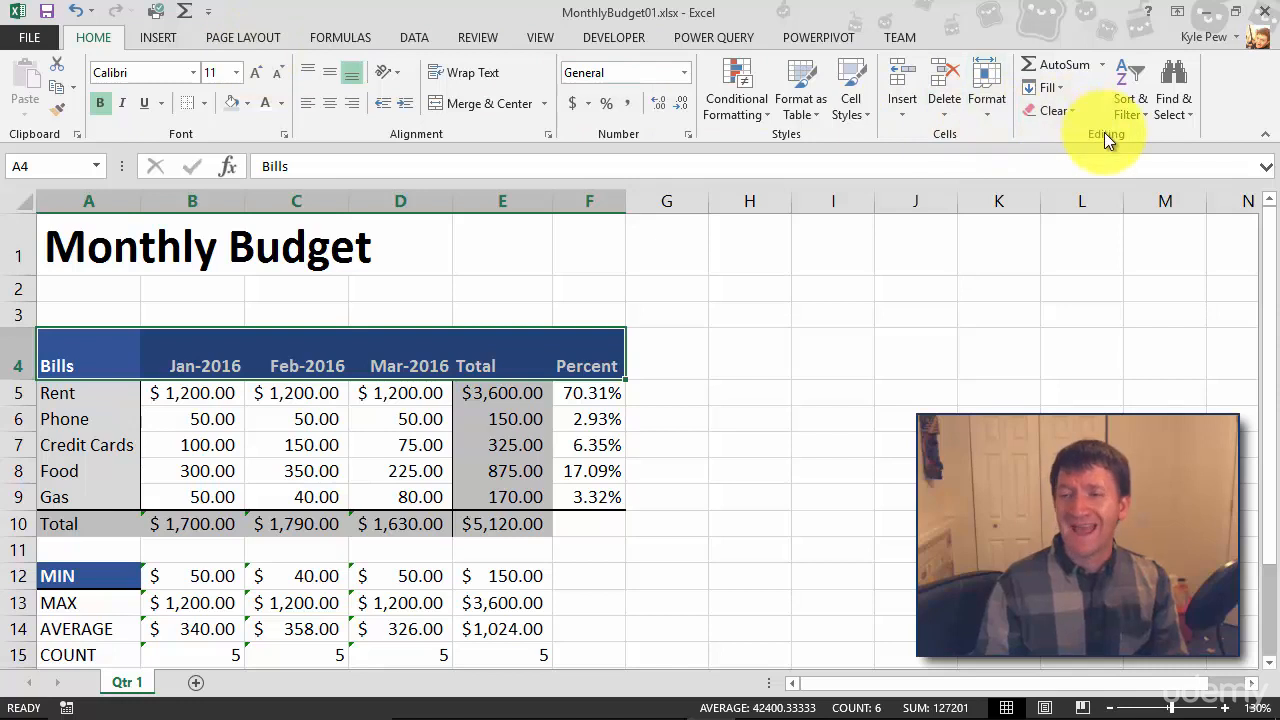
pyautogui.click(1075, 112)
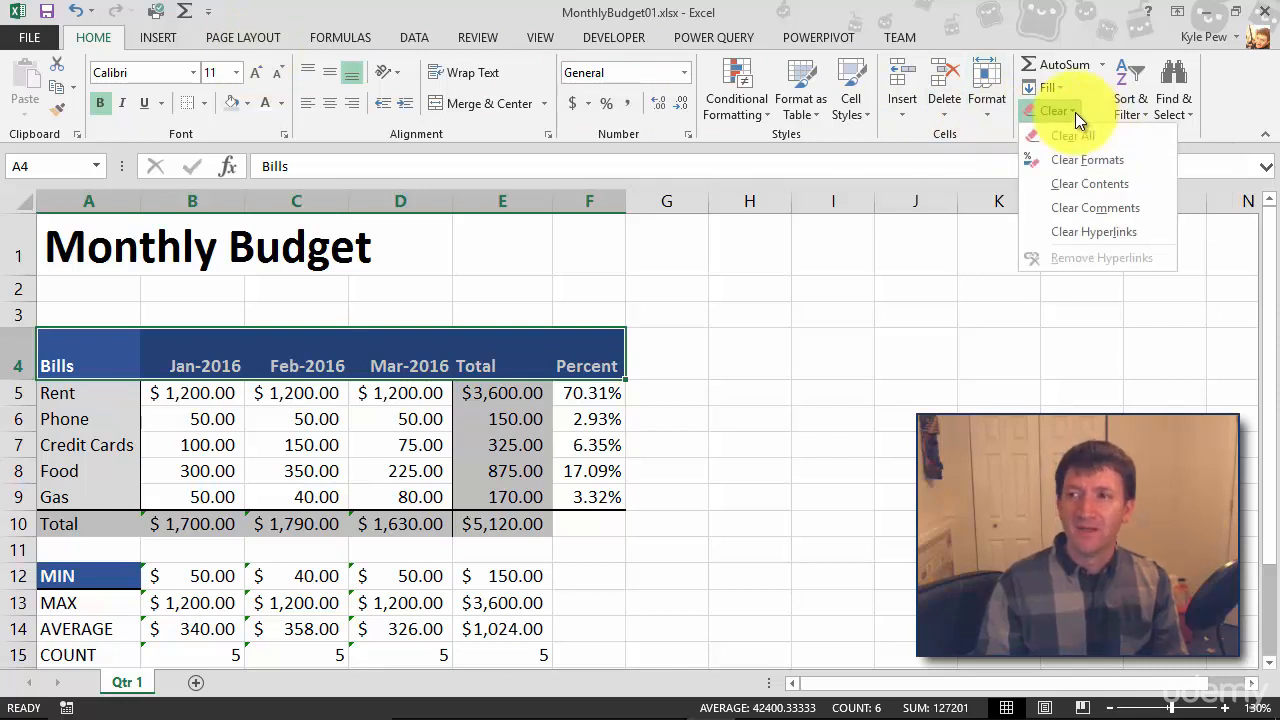
pyautogui.click(1064, 161)
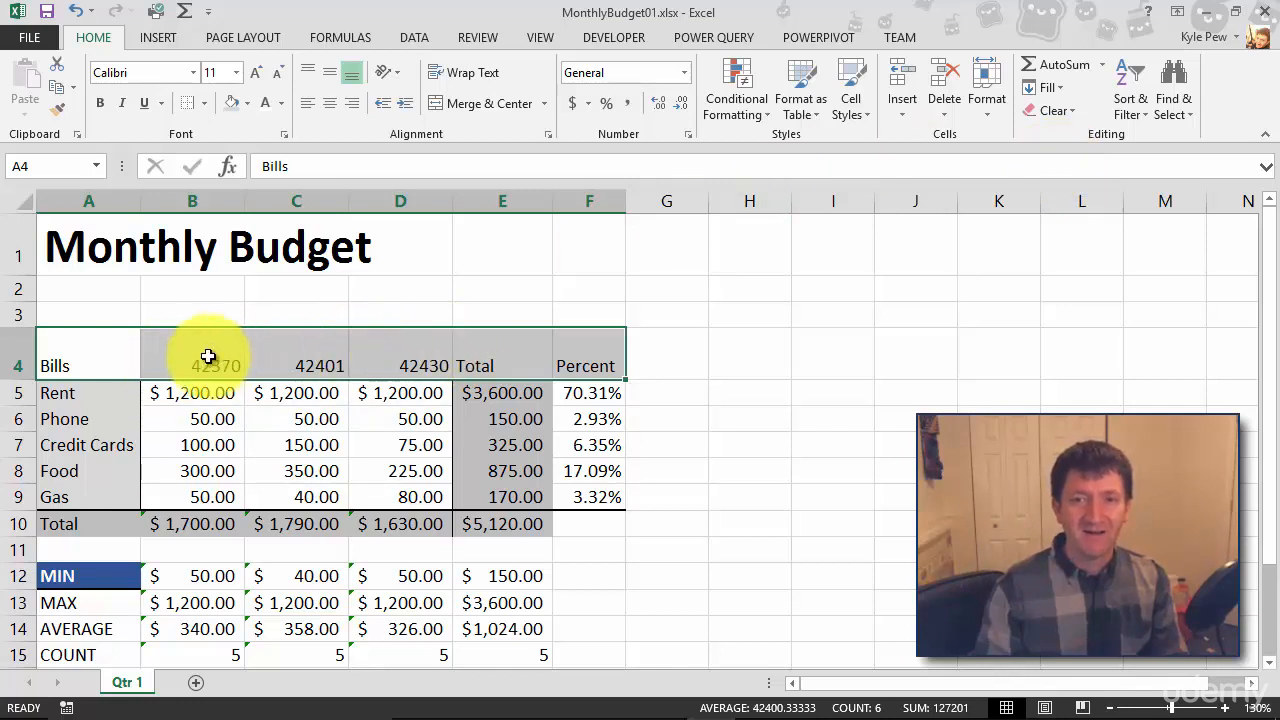
# Apply the custom number format mmm-yyyy to the month headers in B4:D4.
pyautogui.click(175, 362)
pyautogui.moveTo(188, 360); pyautogui.dragTo(363, 352)
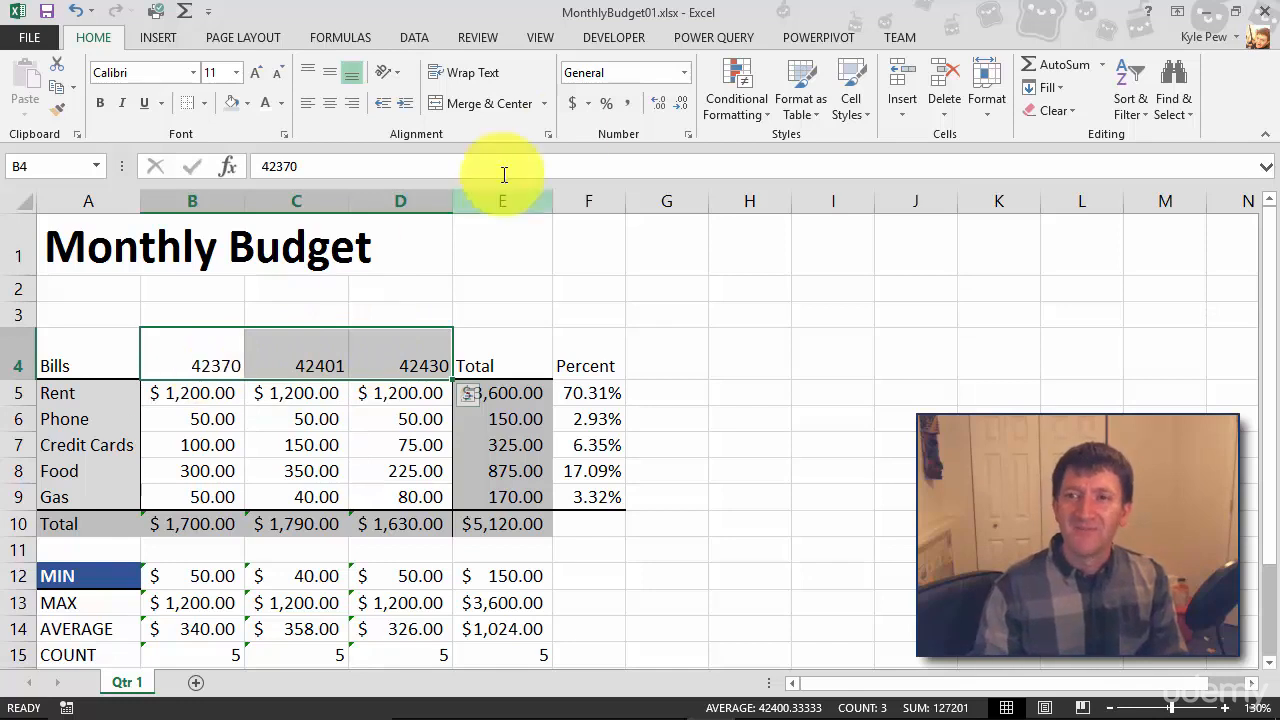
pyautogui.click(685, 72)
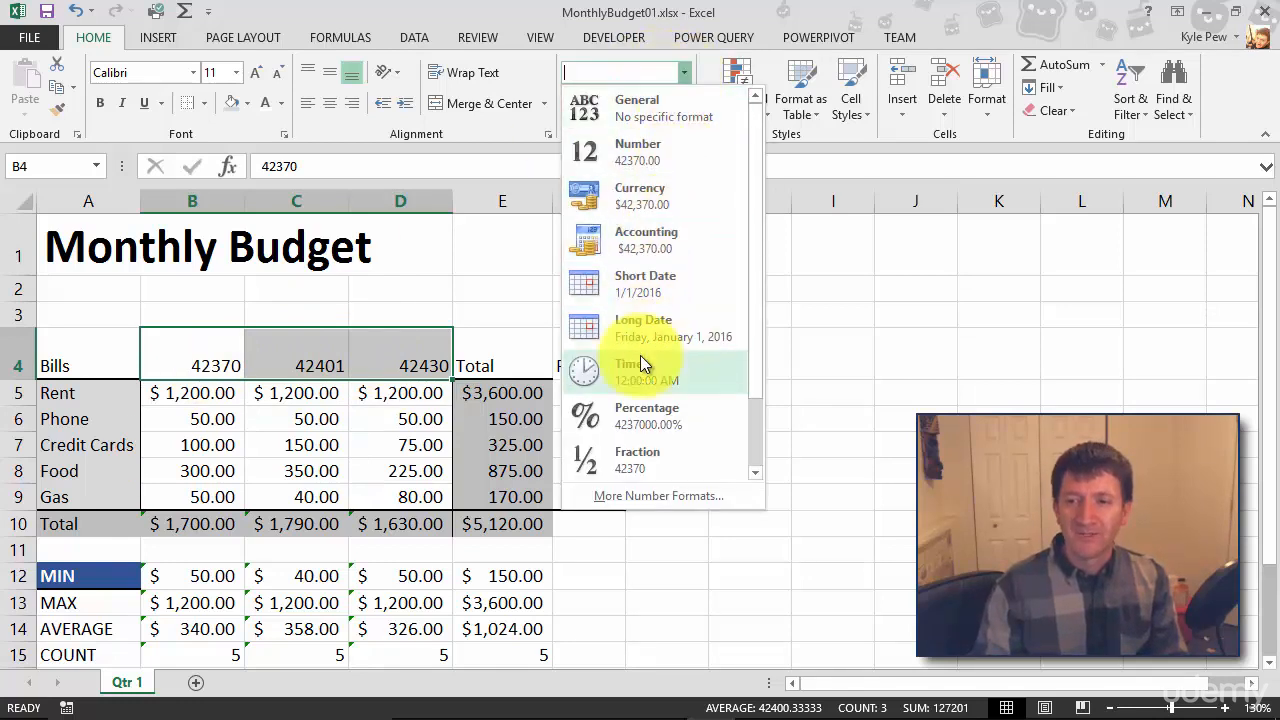
pyautogui.click(636, 494)
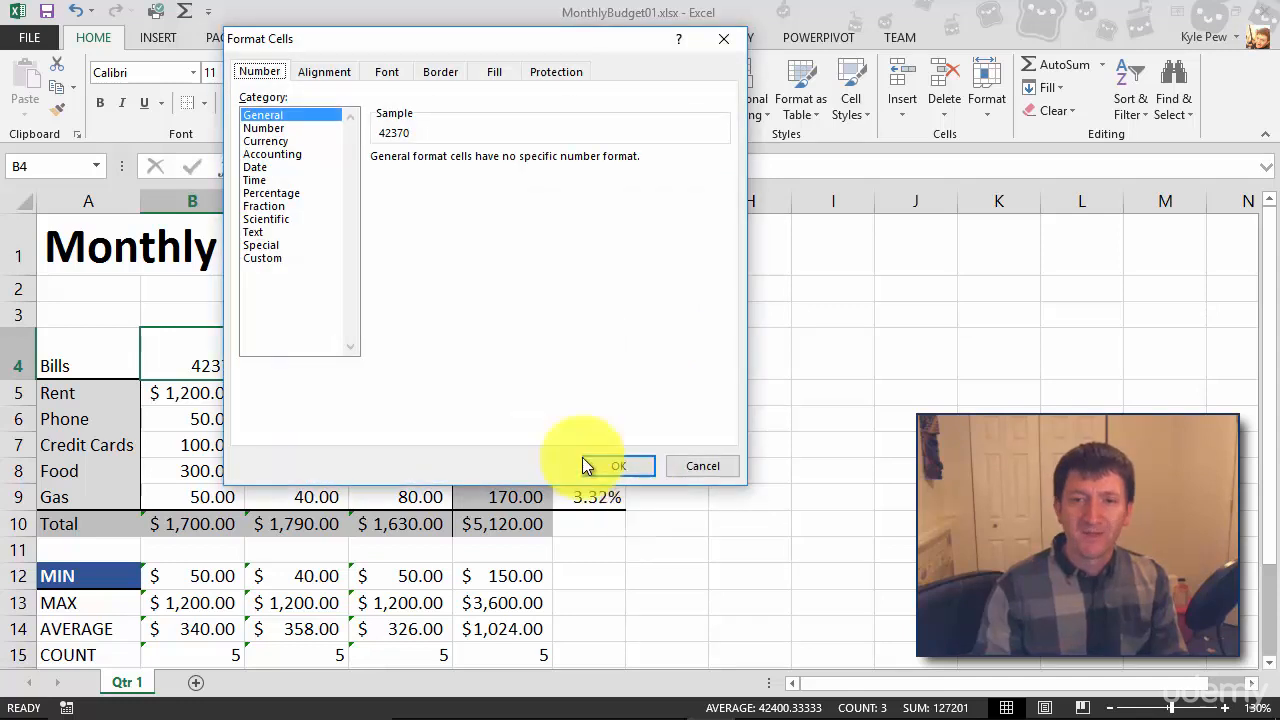
pyautogui.click(283, 259)
pyautogui.moveTo(716, 226); pyautogui.dragTo(725, 261)
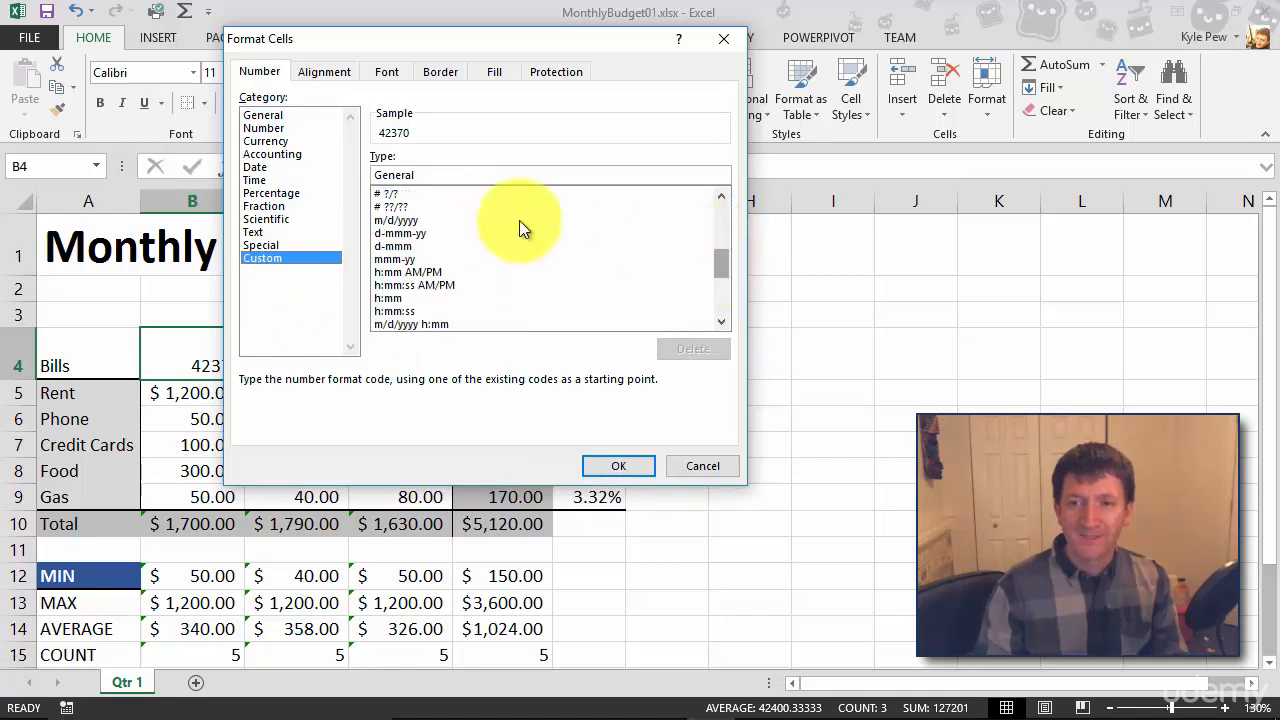
pyautogui.click(407, 259)
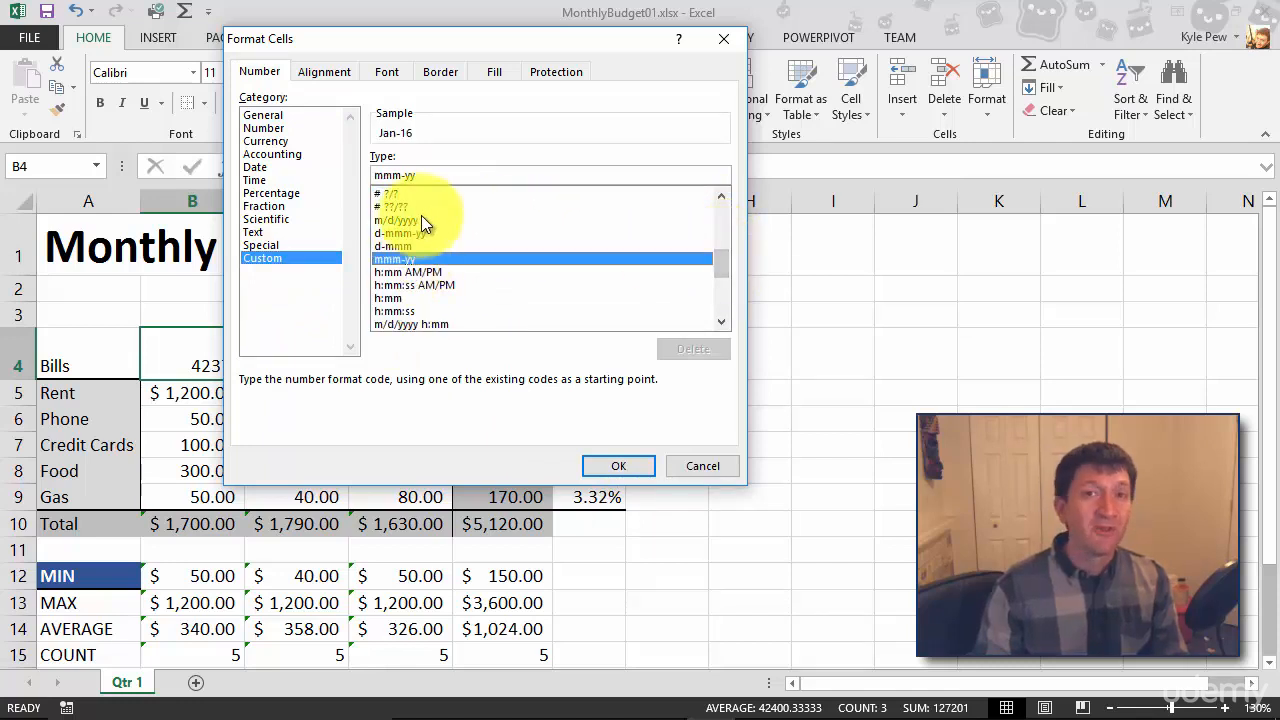
pyautogui.click(437, 175)
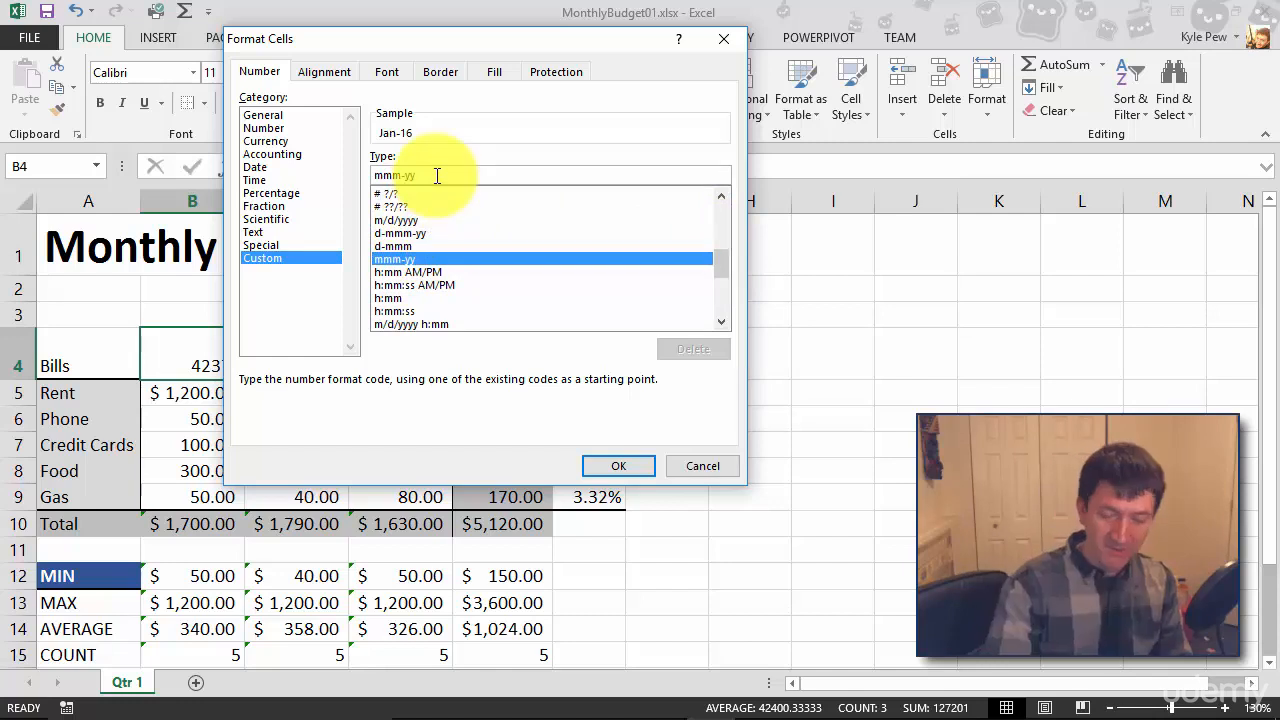
pyautogui.write('yy')
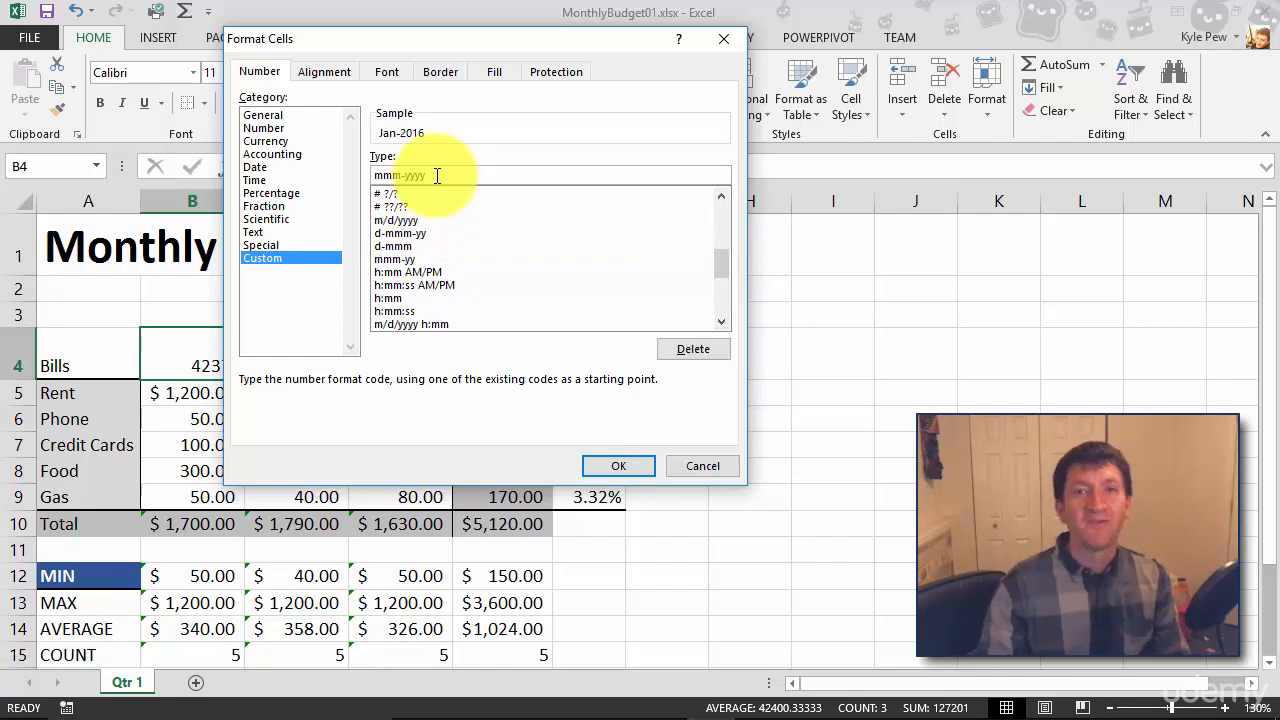
pyautogui.click(644, 462)
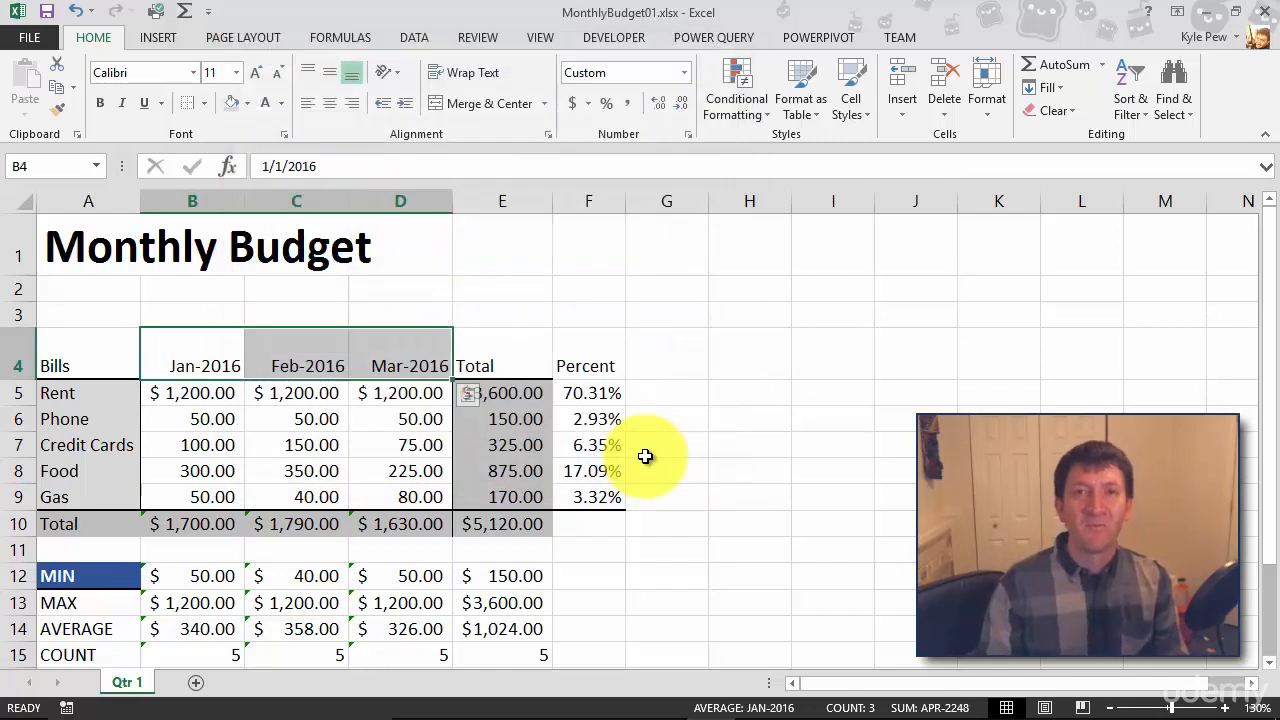
# Format the Bills header in A4 as bold white text with a blue theme fill and a thick bottom border.
pyautogui.click(91, 348)
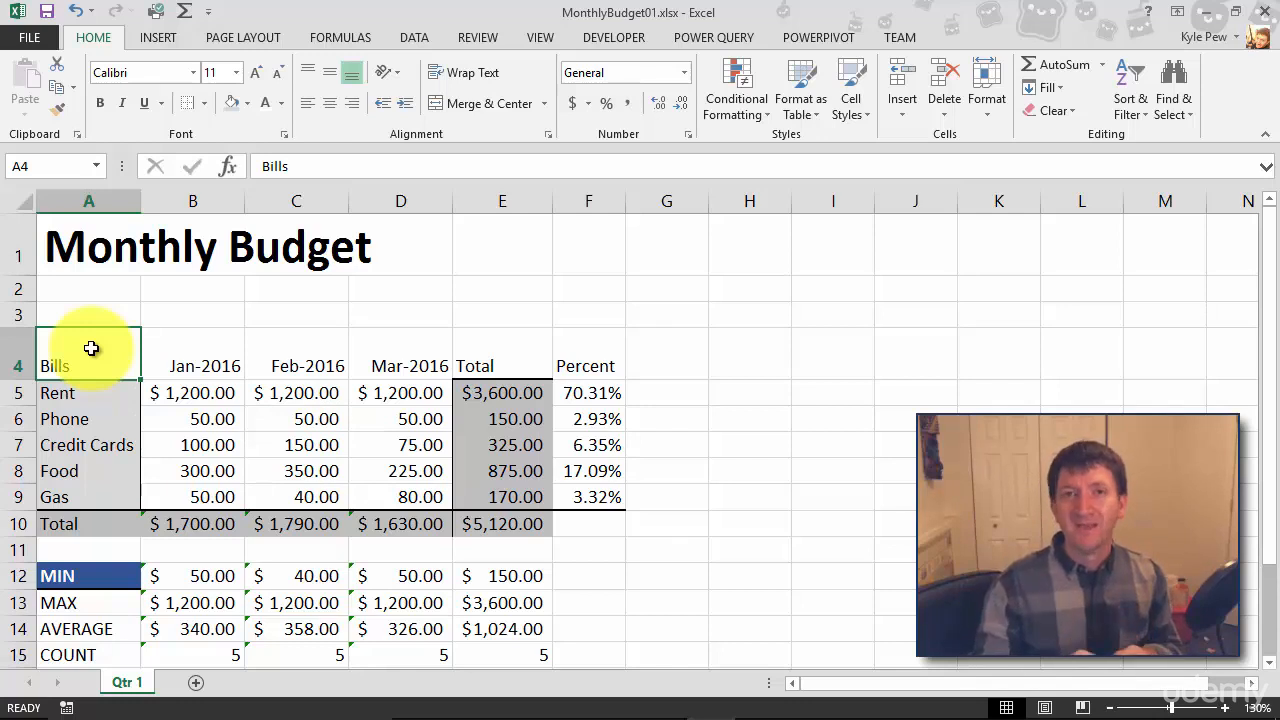
pyautogui.click(99, 100)
pyautogui.click(248, 104)
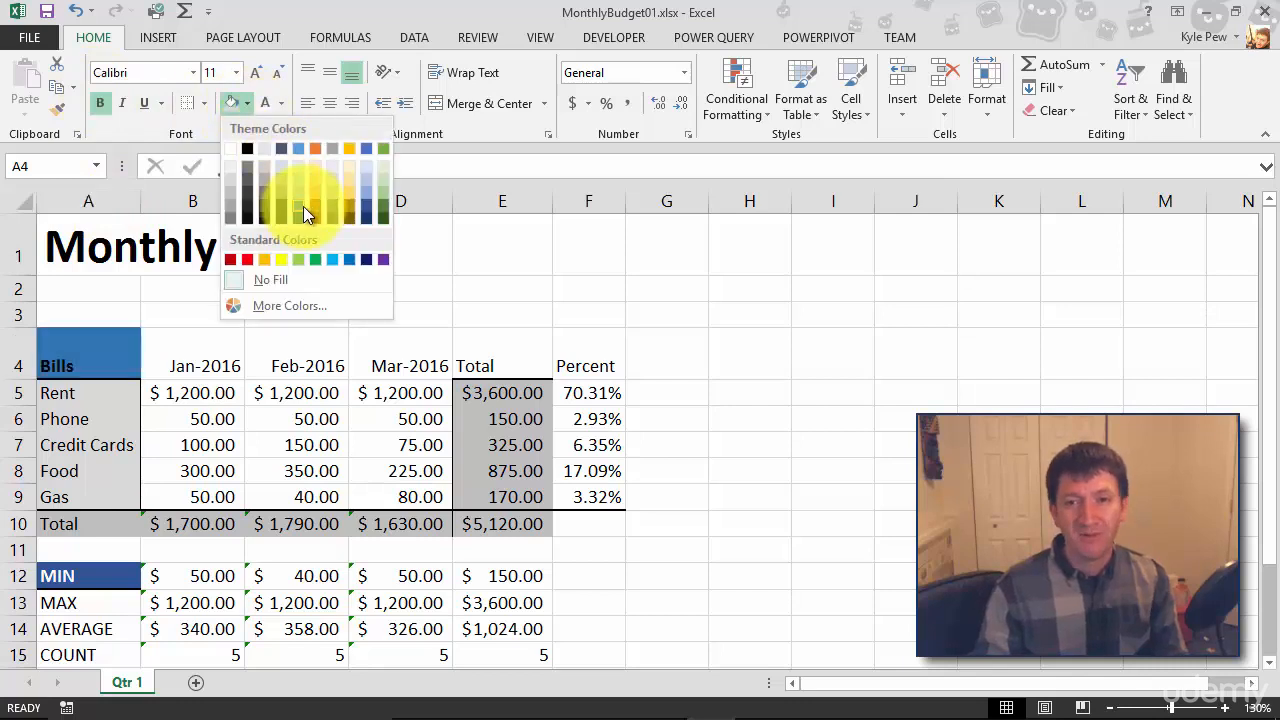
pyautogui.click(301, 206)
pyautogui.click(264, 102)
pyautogui.click(204, 104)
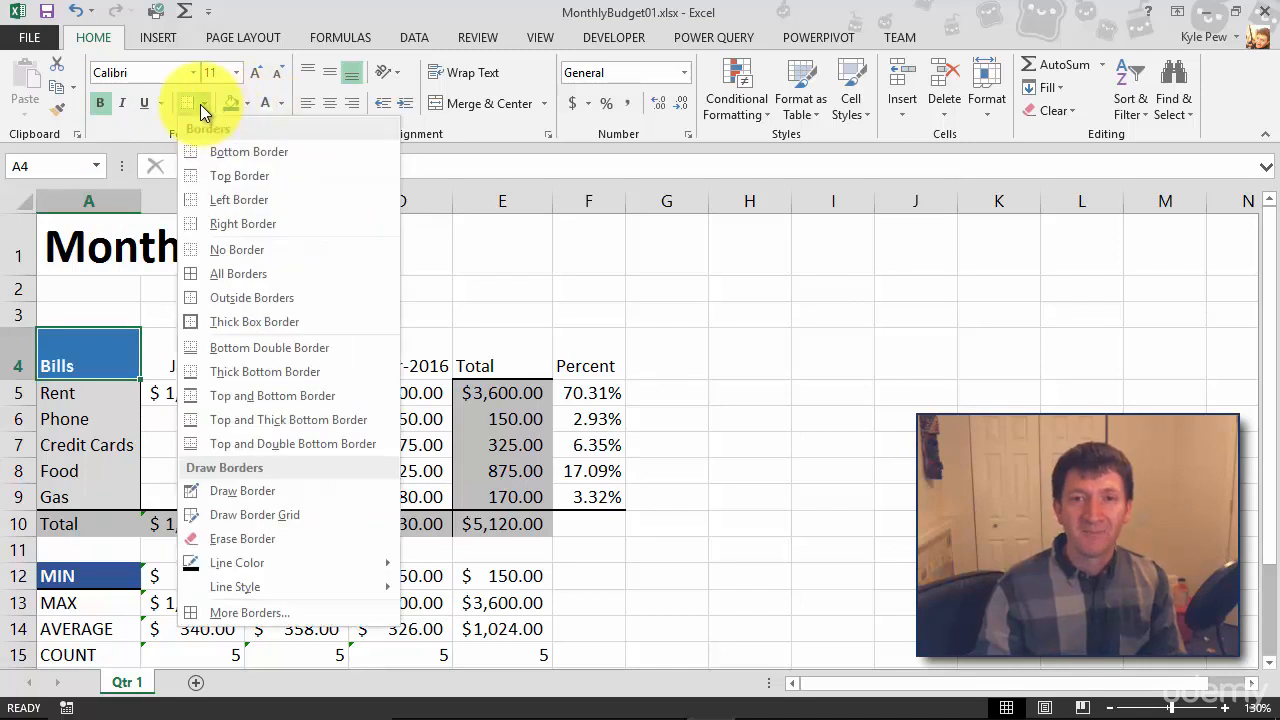
pyautogui.click(222, 371)
pyautogui.click(184, 445)
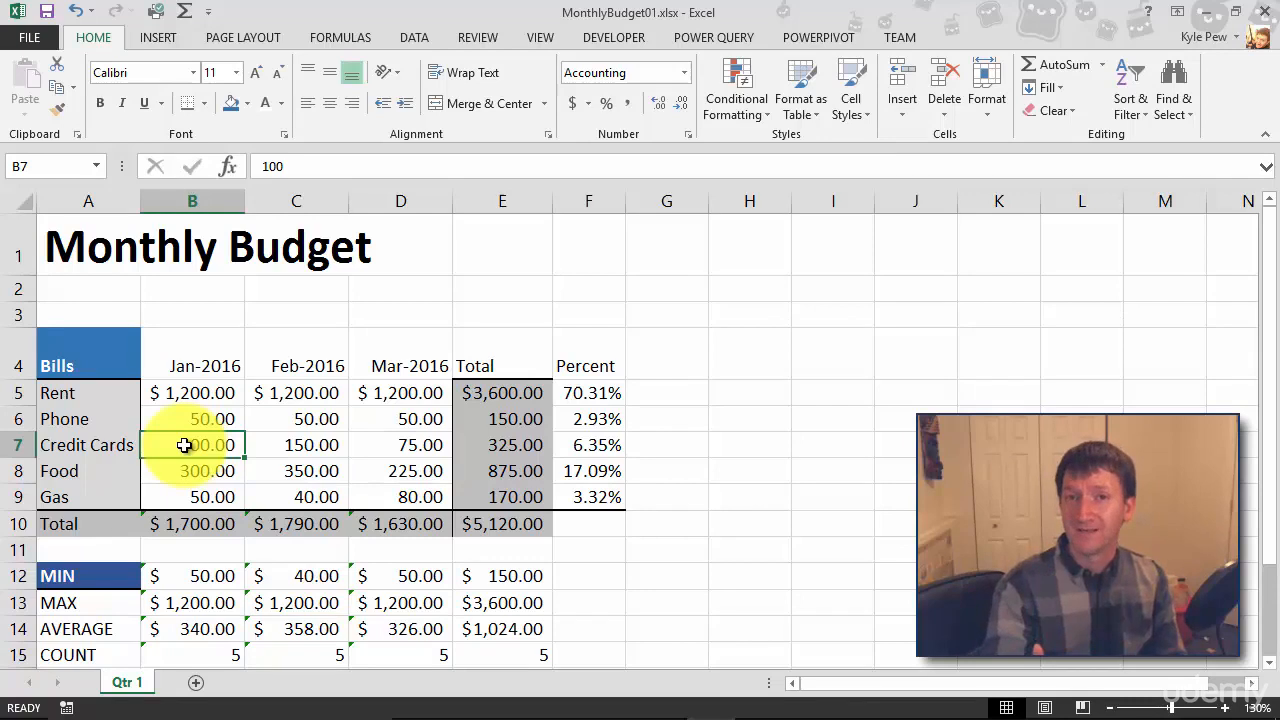
# Create a new cell style named AwesomeHeaderStyle from the formatting of cell A4.
pyautogui.click(81, 350)
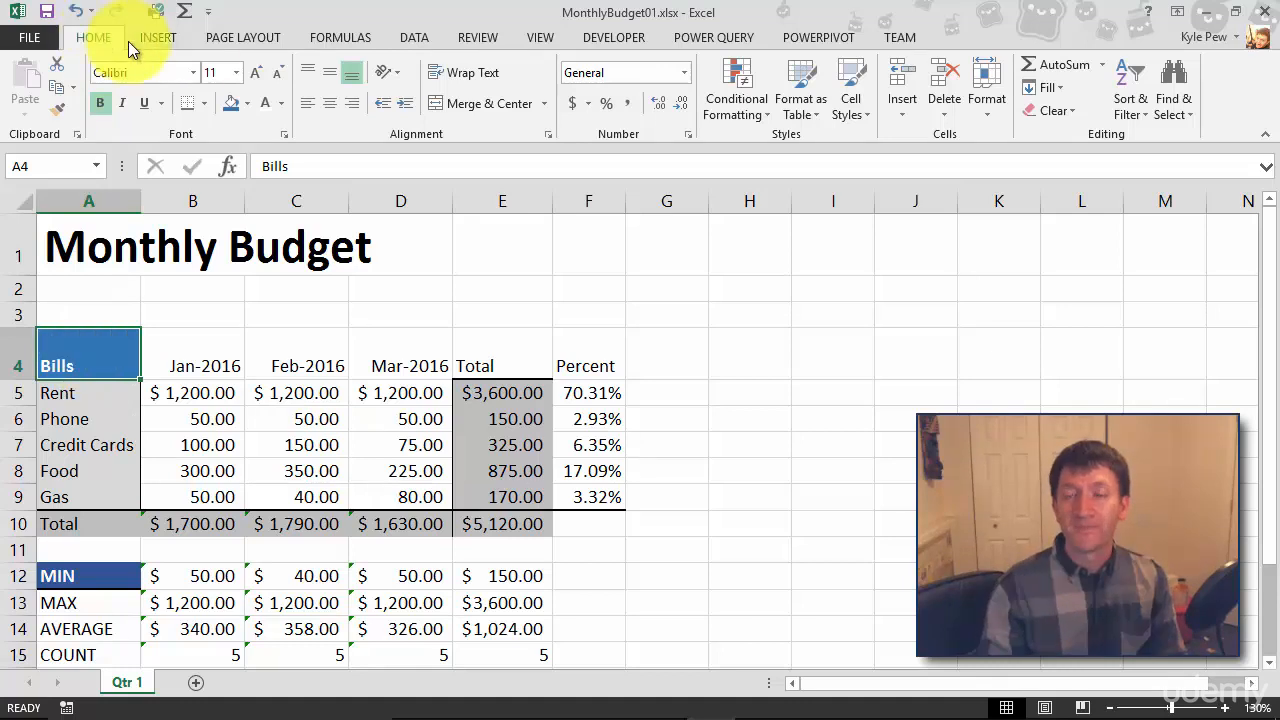
pyautogui.click(853, 115)
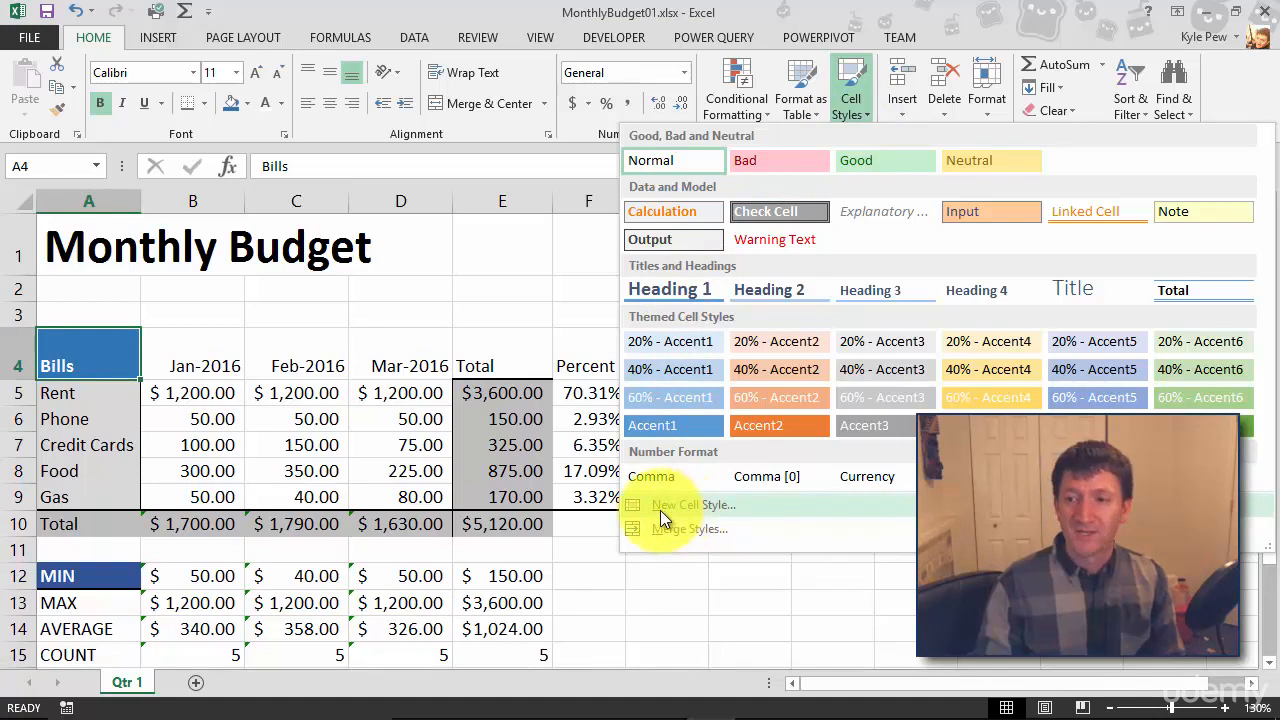
pyautogui.click(719, 507)
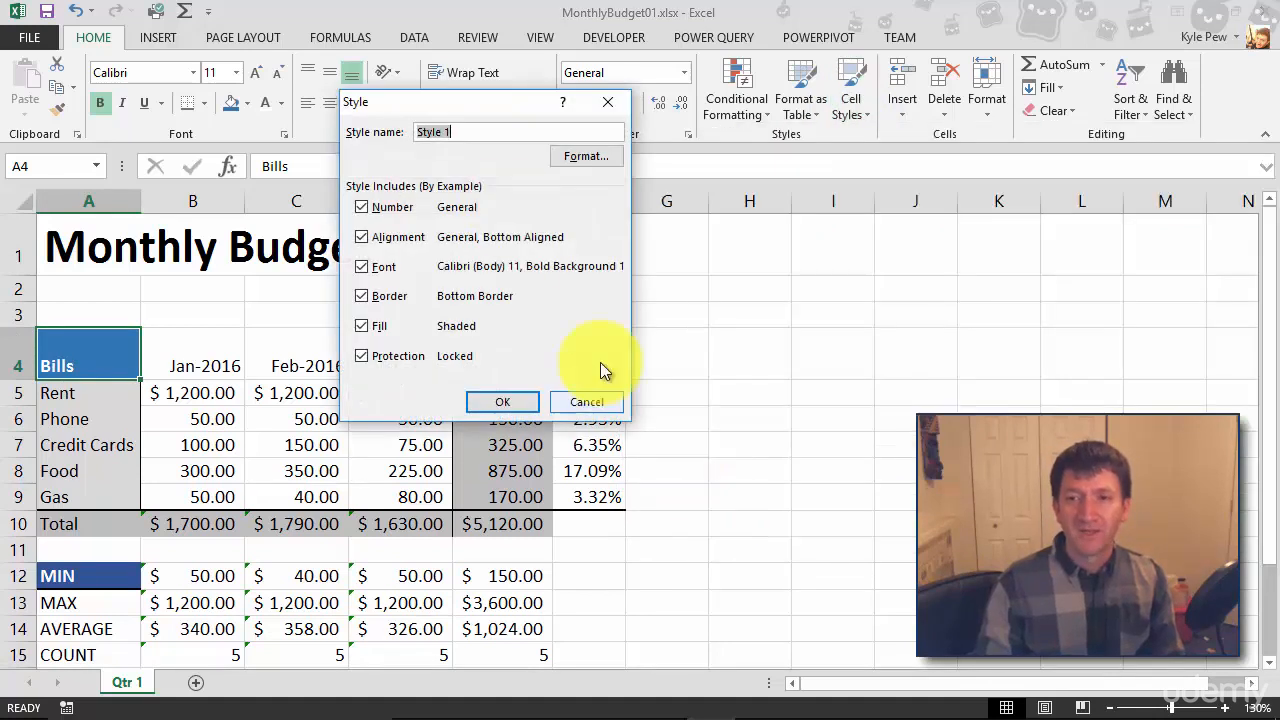
pyautogui.moveTo(399, 110); pyautogui.dragTo(170, 113)
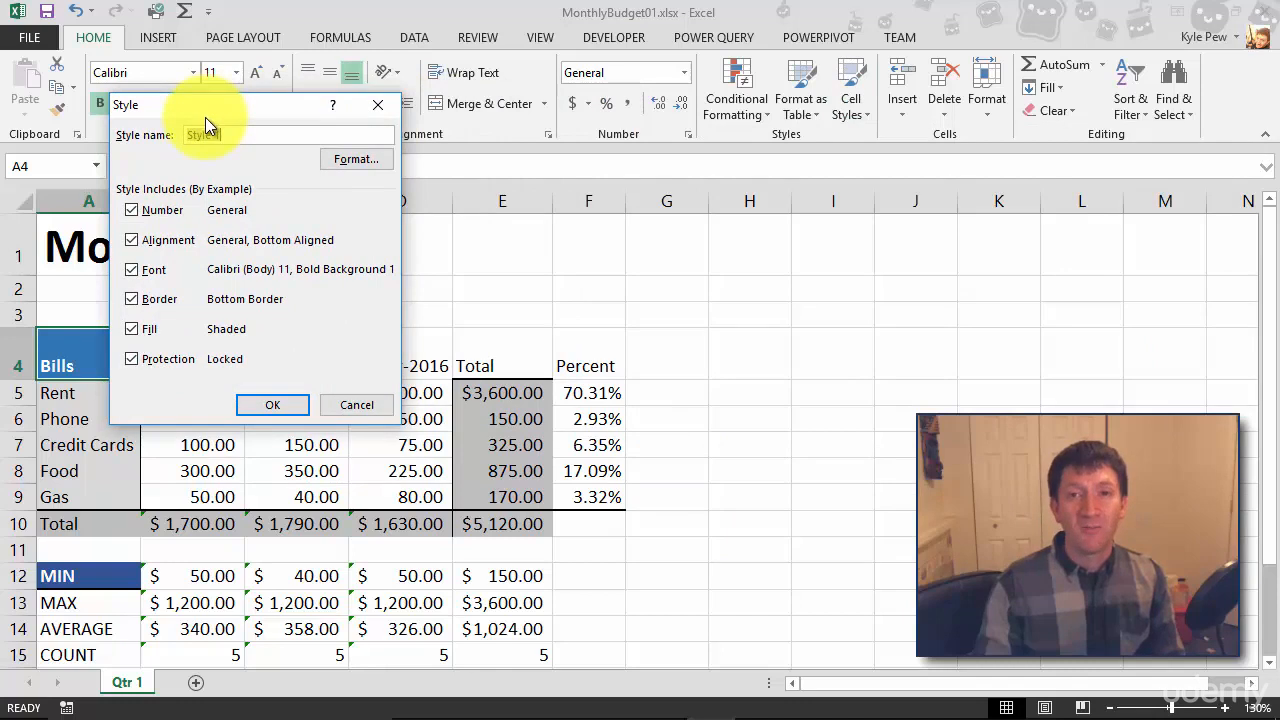
pyautogui.write('AwesomeHeaderStyle')
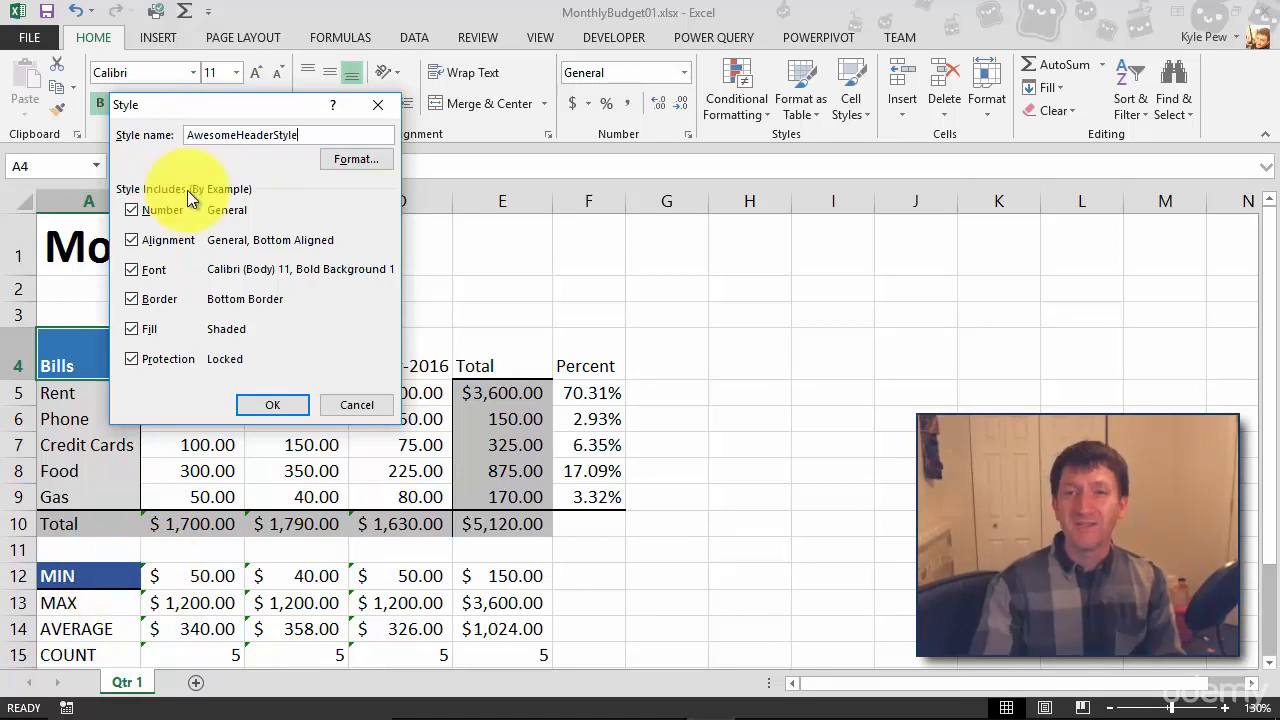
pyautogui.click(257, 398)
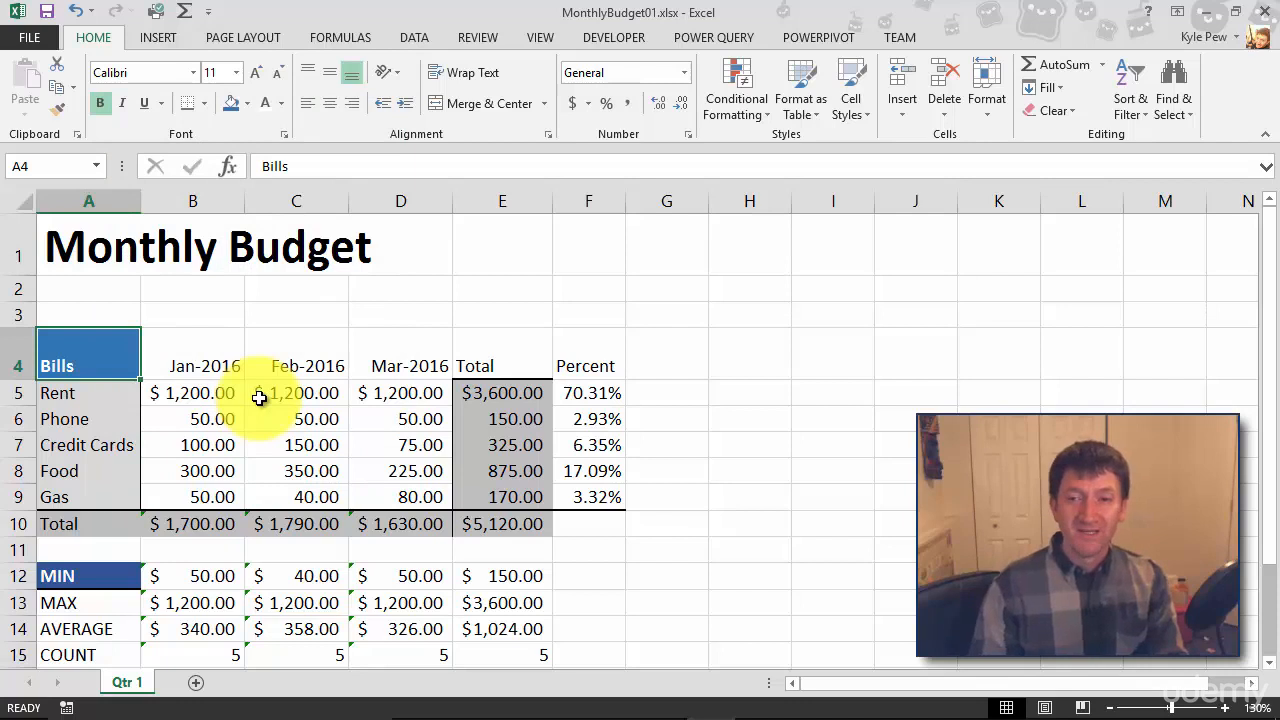
# Apply the custom AwesomeHeaderStyle cell style to the header row A4:F4.
pyautogui.moveTo(94, 349); pyautogui.dragTo(571, 368)
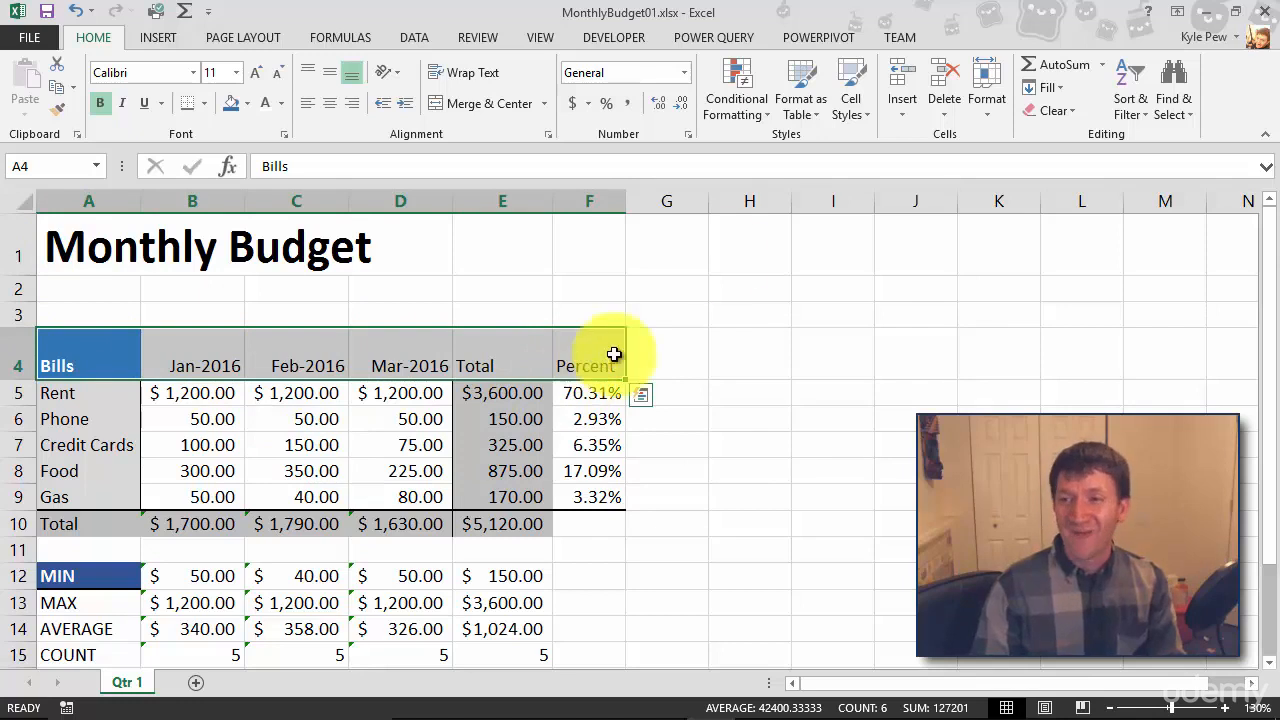
pyautogui.click(855, 114)
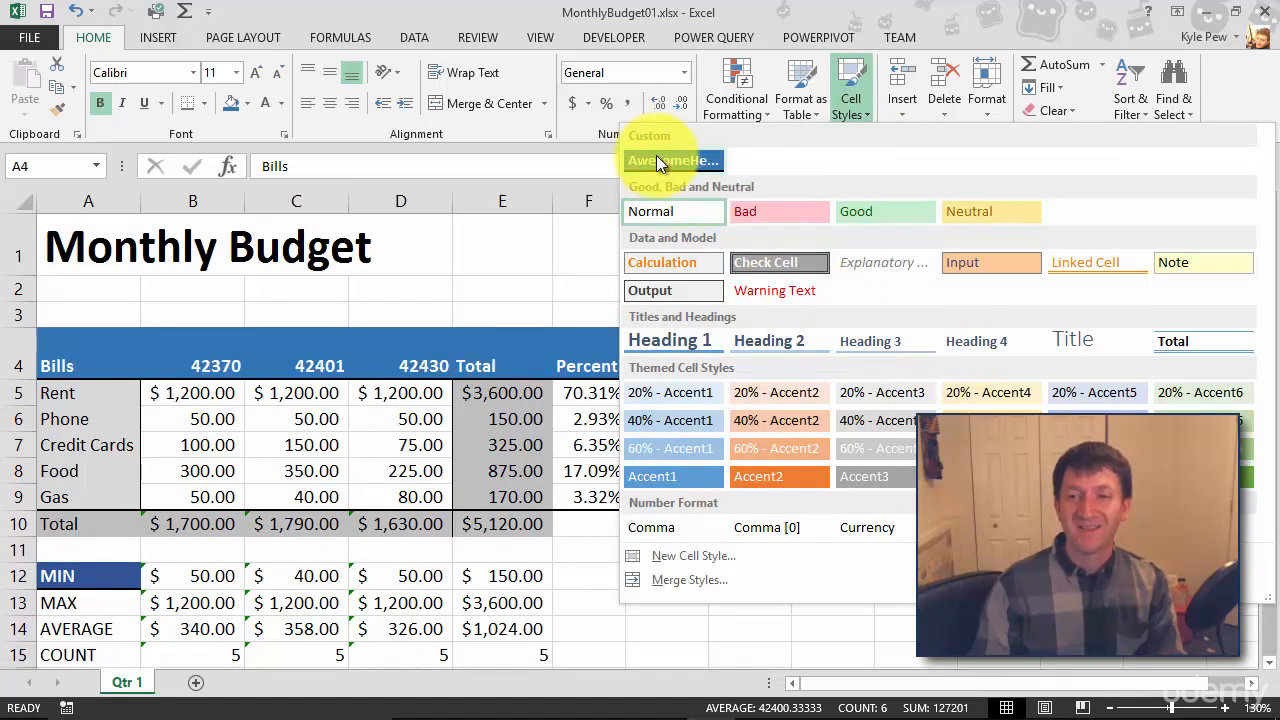
pyautogui.click(657, 160)
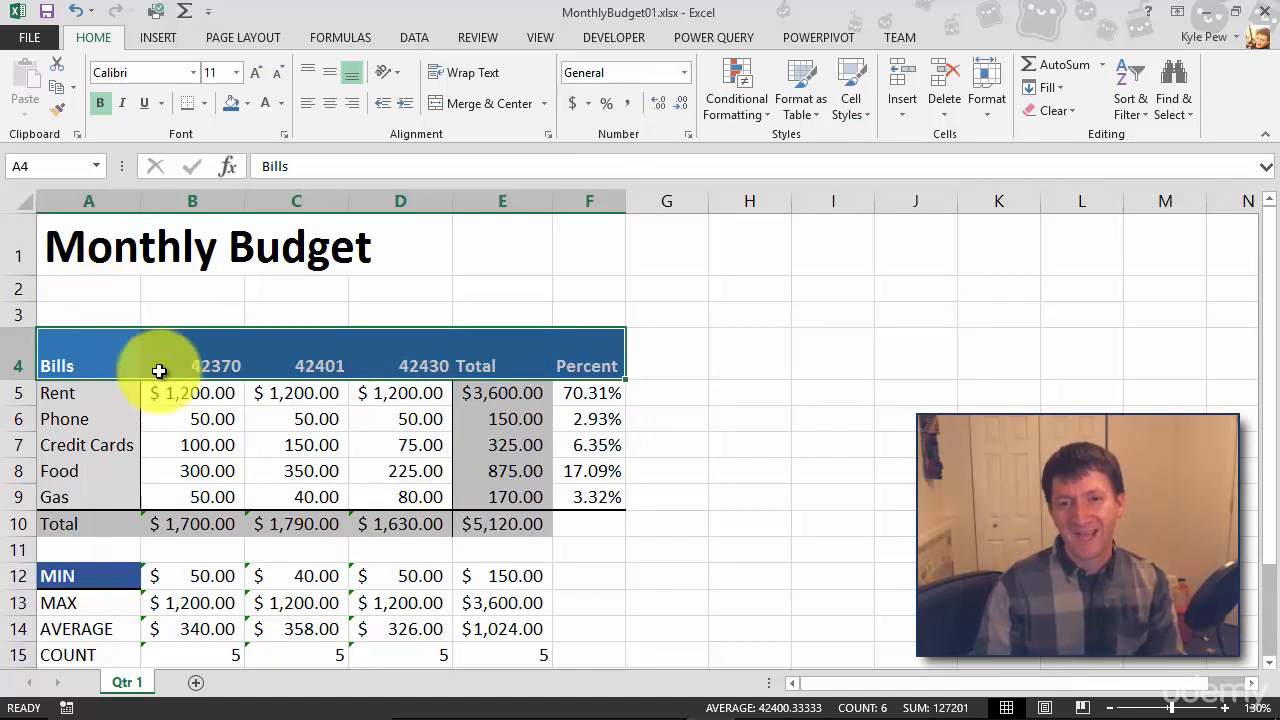
# Format the month headers in B4:D4 as dates with the custom number format mmm-yyyy.
pyautogui.moveTo(206, 366); pyautogui.dragTo(362, 359)
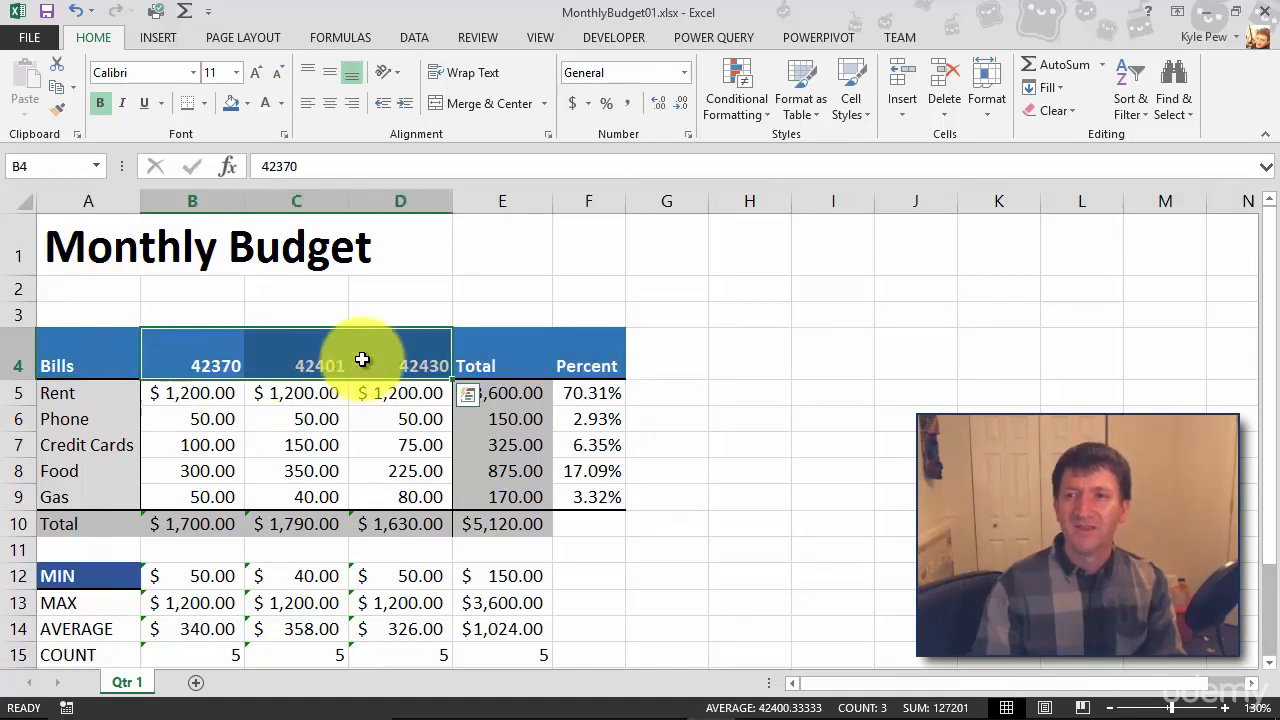
pyautogui.click(684, 73)
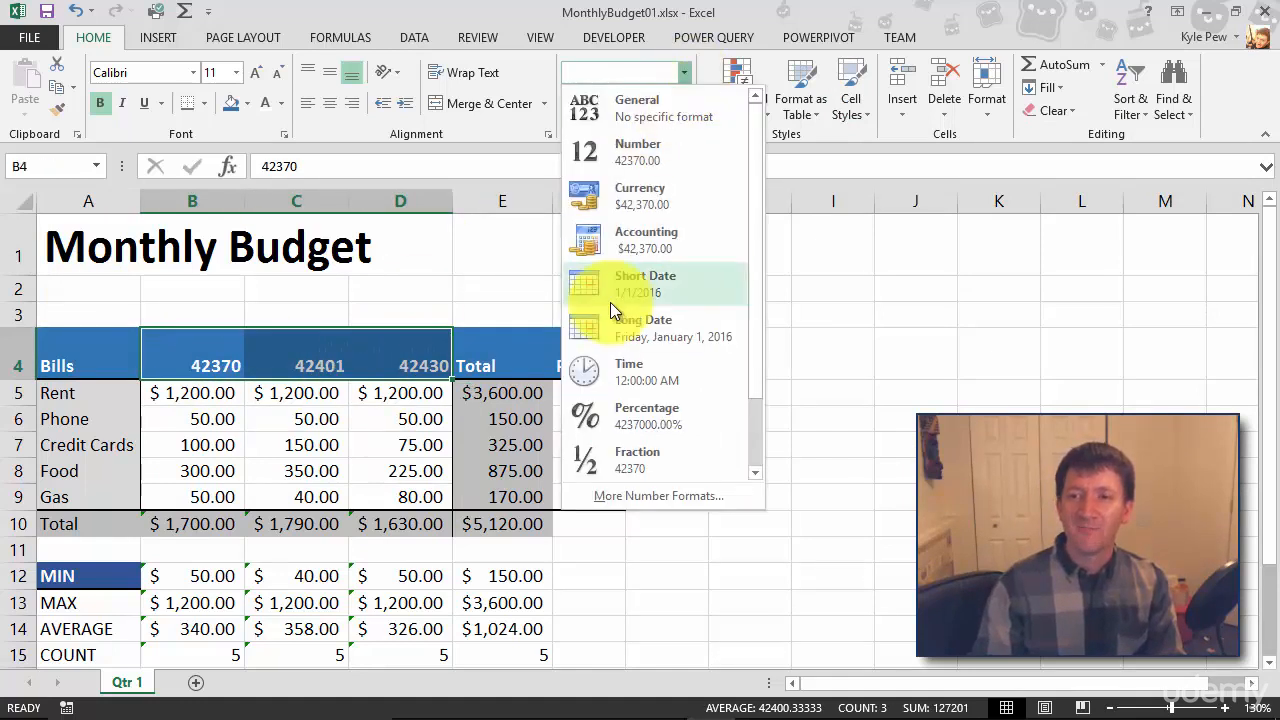
pyautogui.click(613, 494)
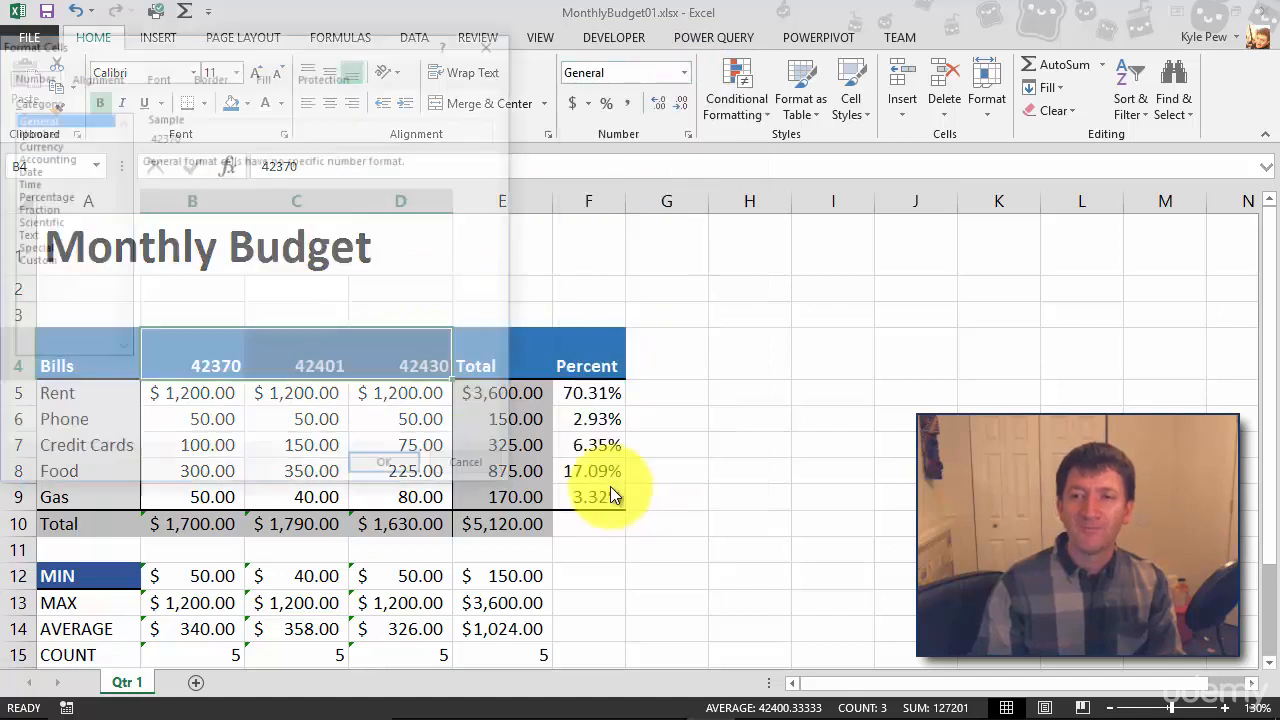
pyautogui.click(45, 260)
pyautogui.moveTo(484, 216); pyautogui.dragTo(487, 255)
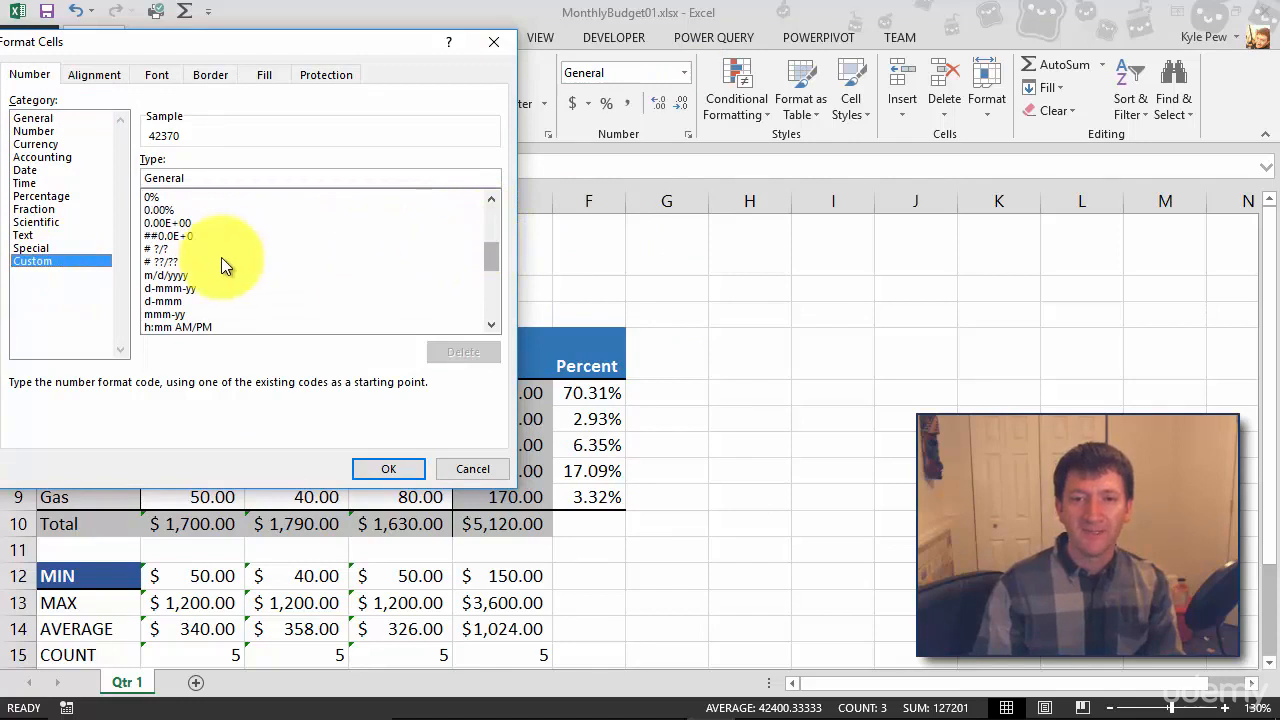
pyautogui.click(195, 314)
pyautogui.click(218, 175)
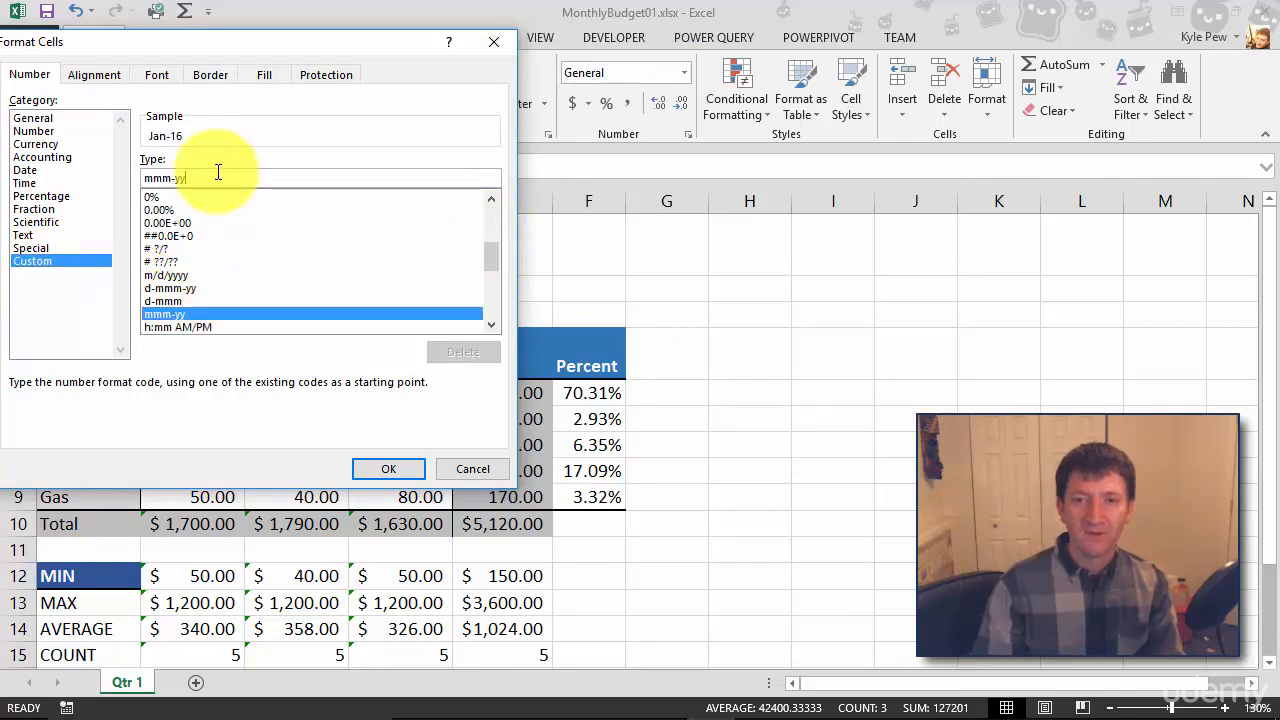
pyautogui.write('yy')
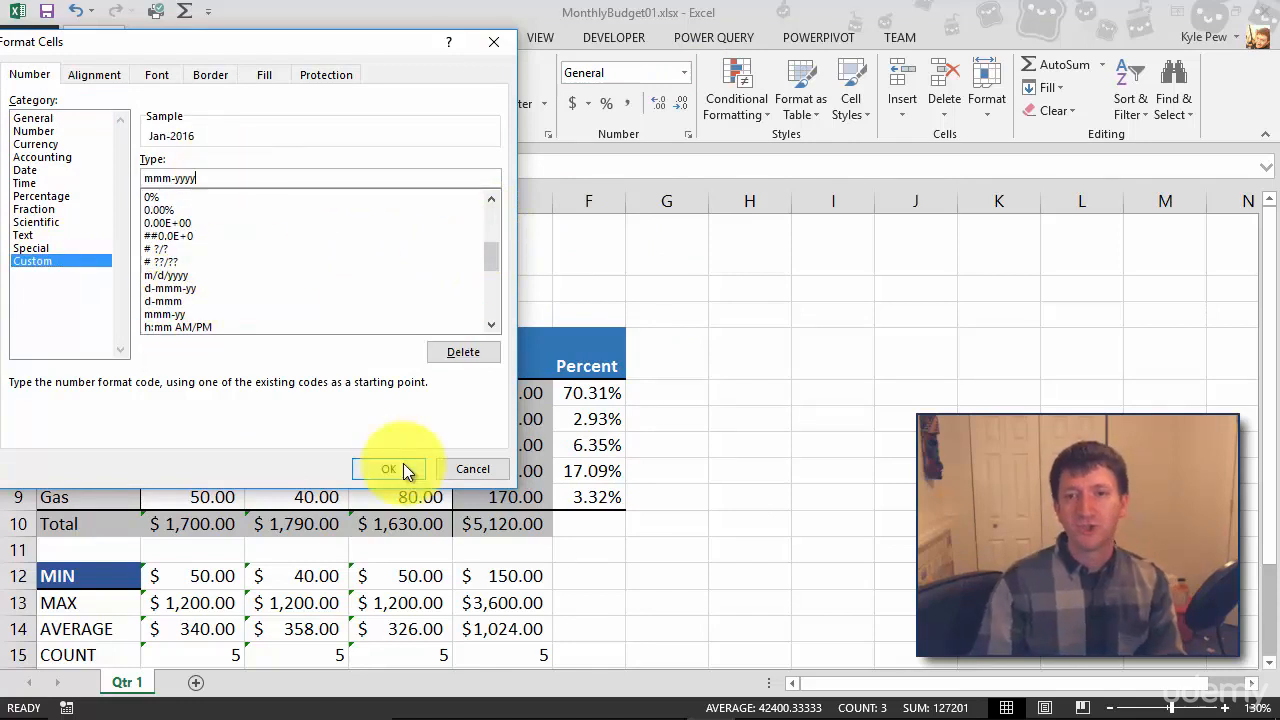
pyautogui.click(400, 466)
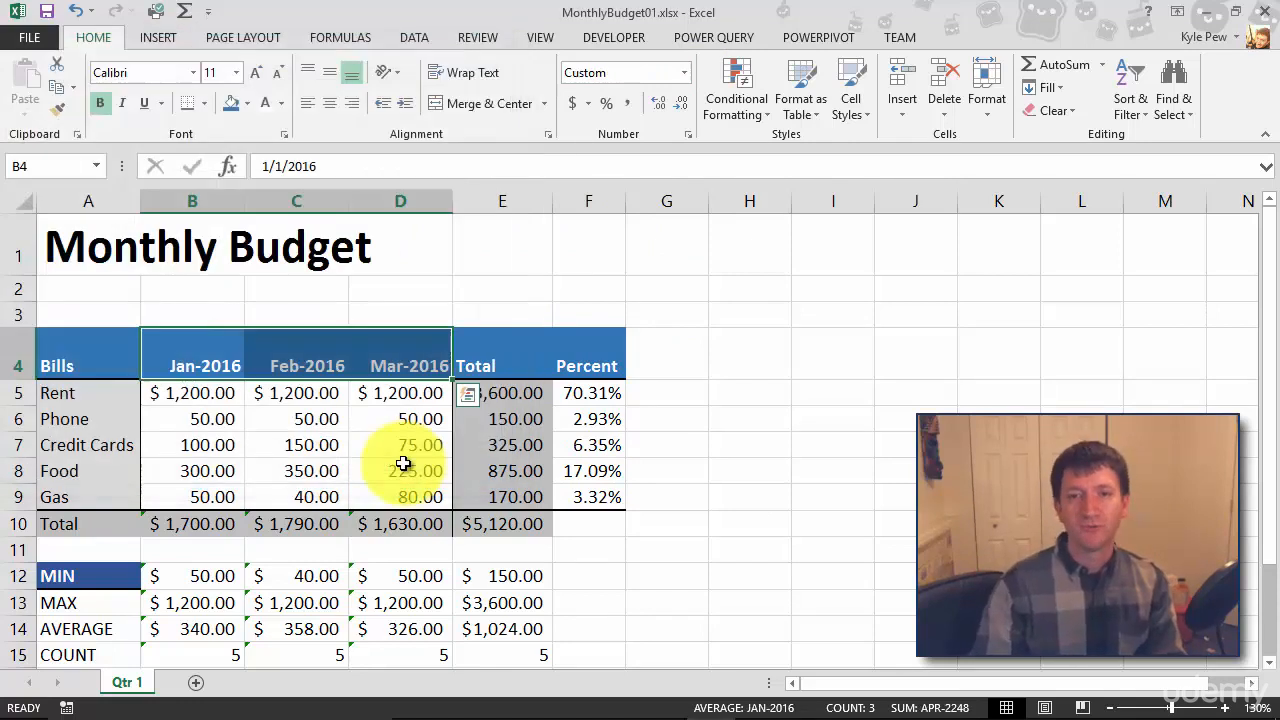
# Modify the custom AwesomeHeaderStyle cell style to use a dark green theme colour as its background fill.
pyautogui.click(69, 437)
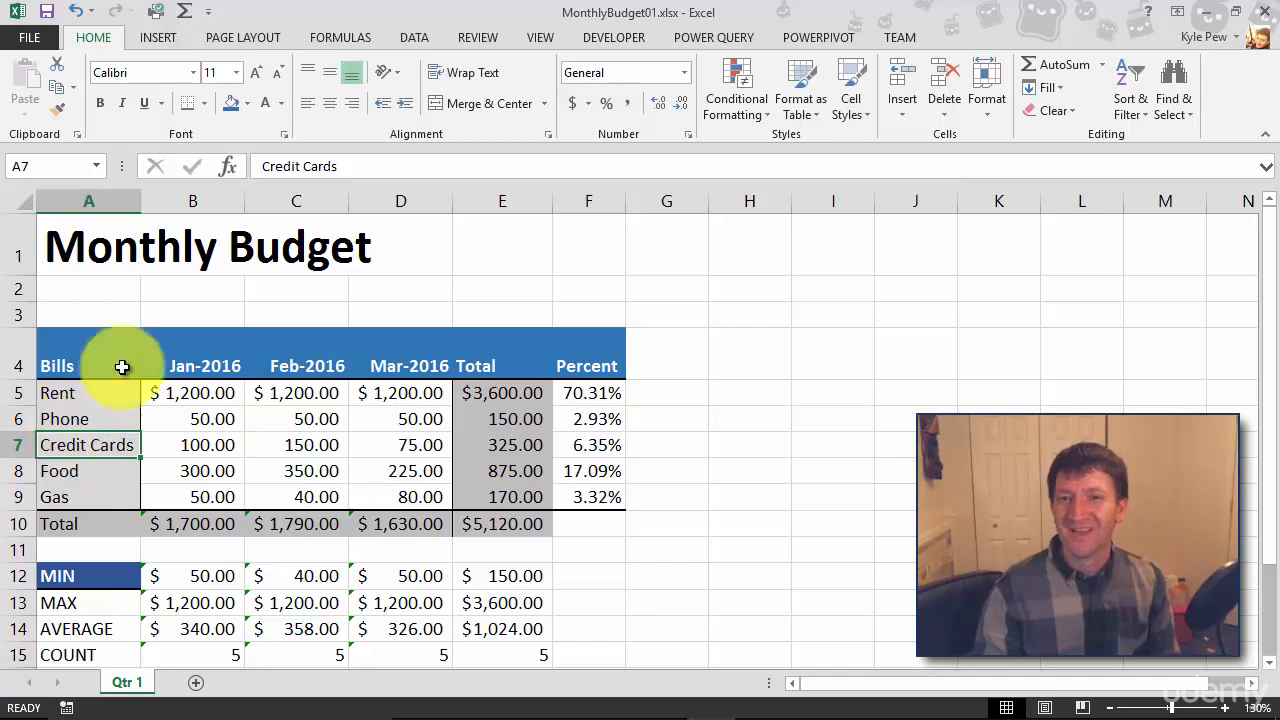
pyautogui.click(864, 115)
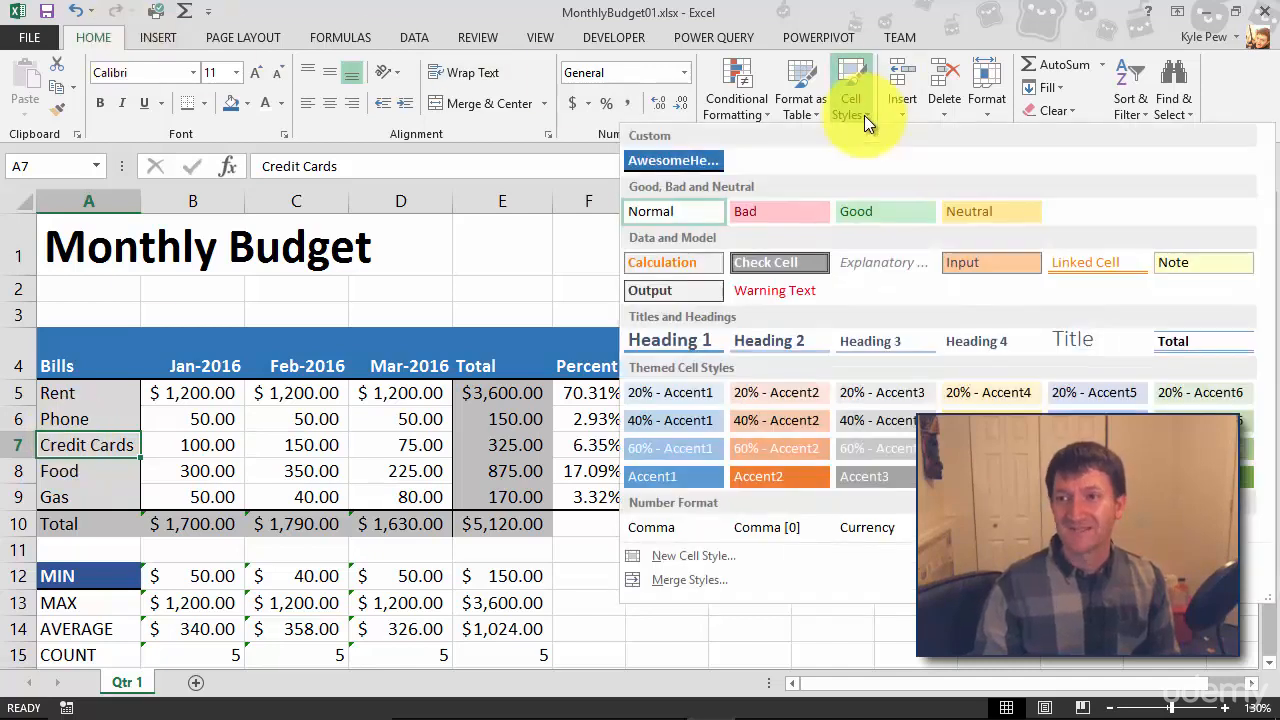
pyautogui.rightClick(649, 159)
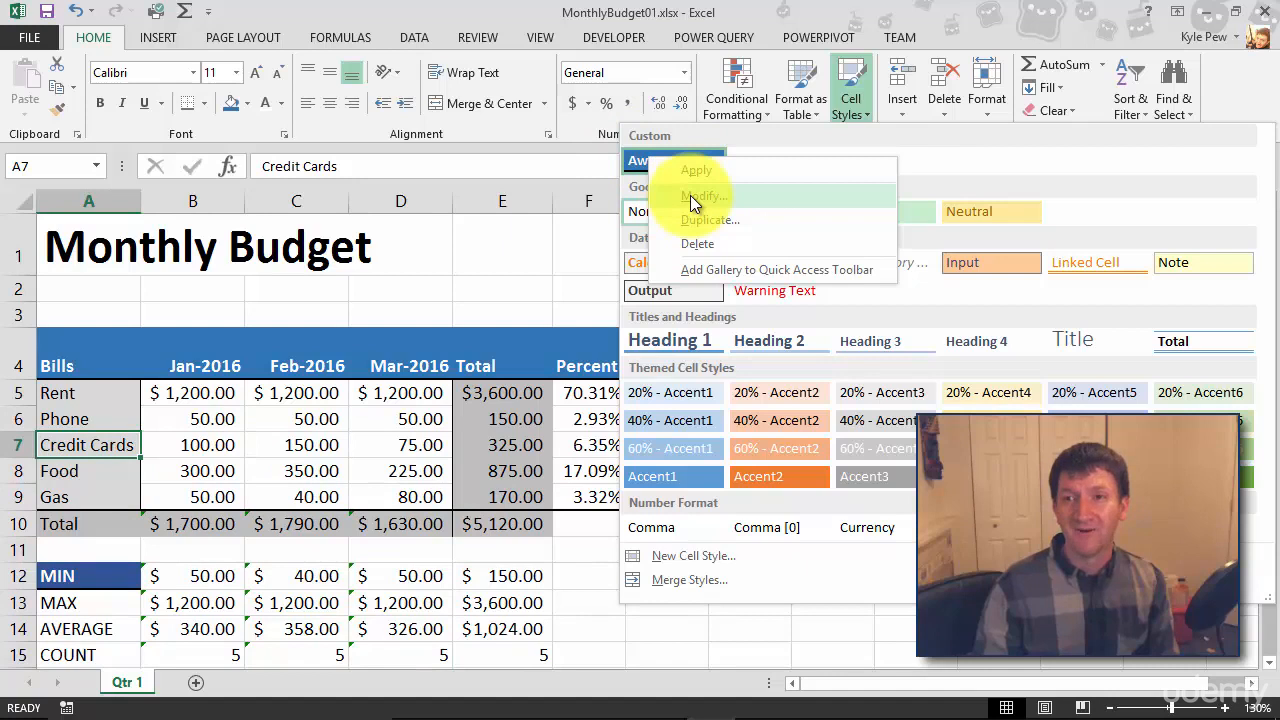
pyautogui.click(690, 195)
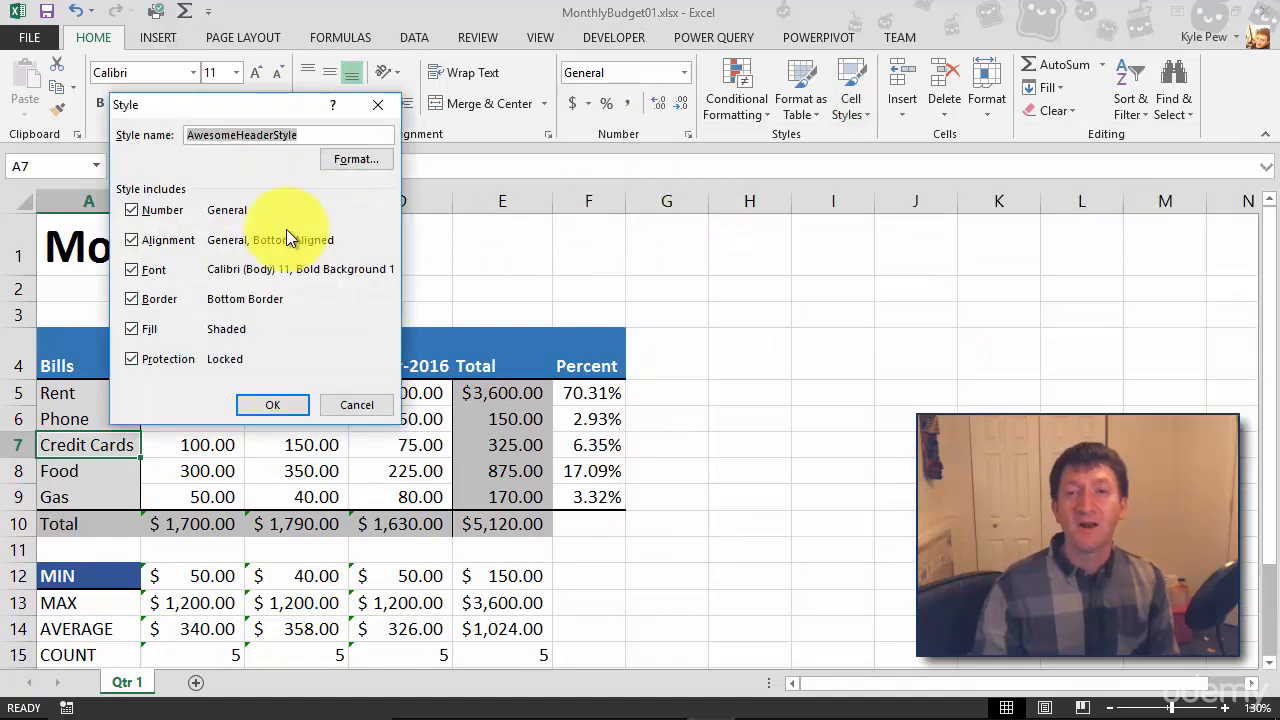
pyautogui.click(357, 160)
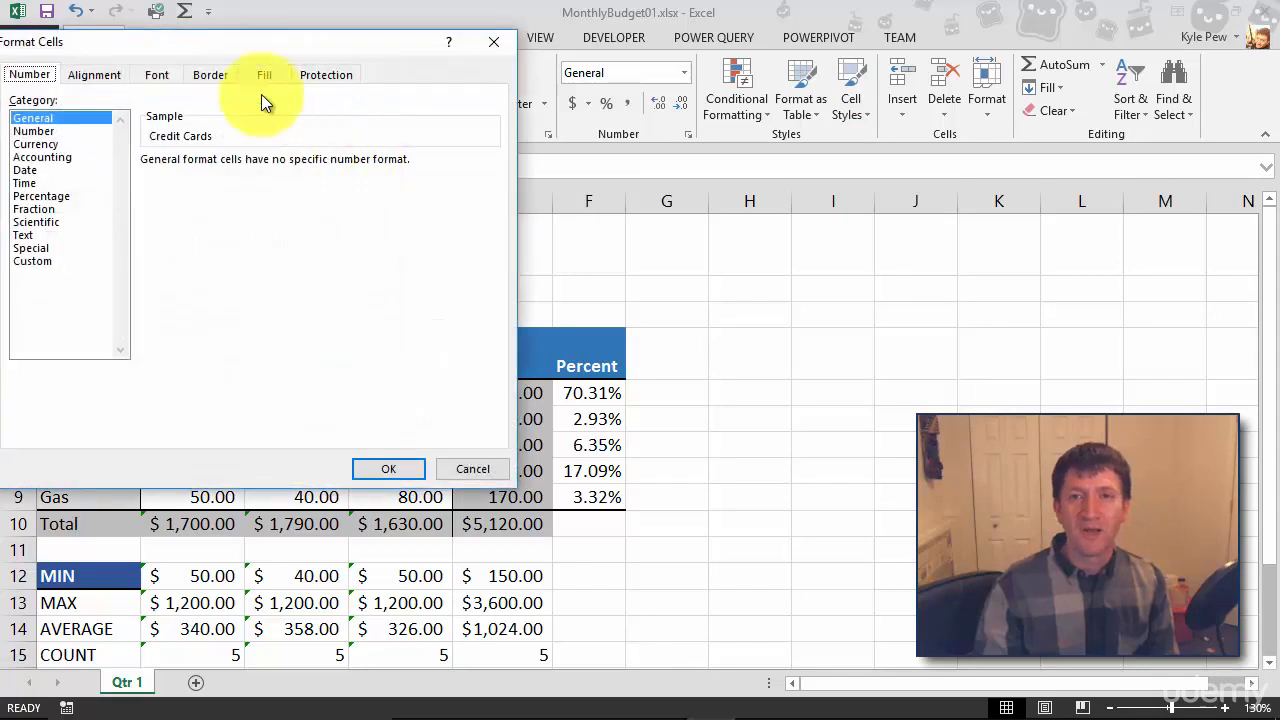
pyautogui.moveTo(113, 42); pyautogui.dragTo(177, 72)
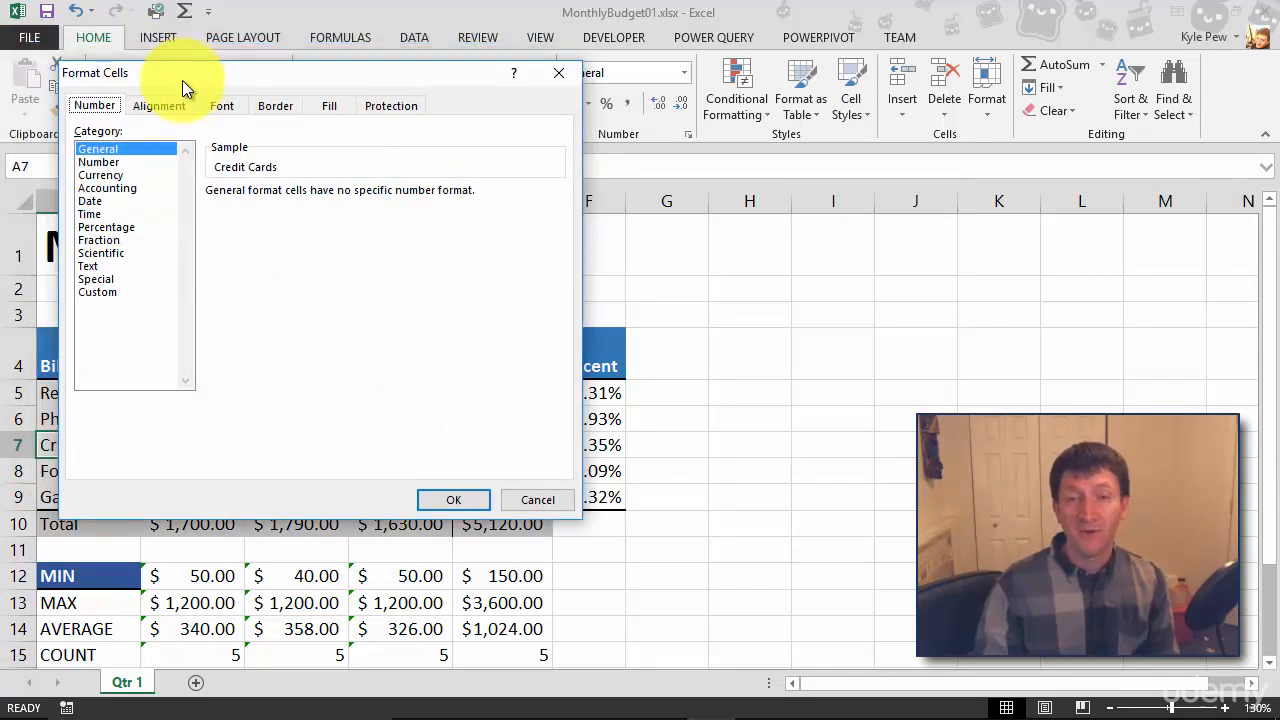
pyautogui.click(324, 106)
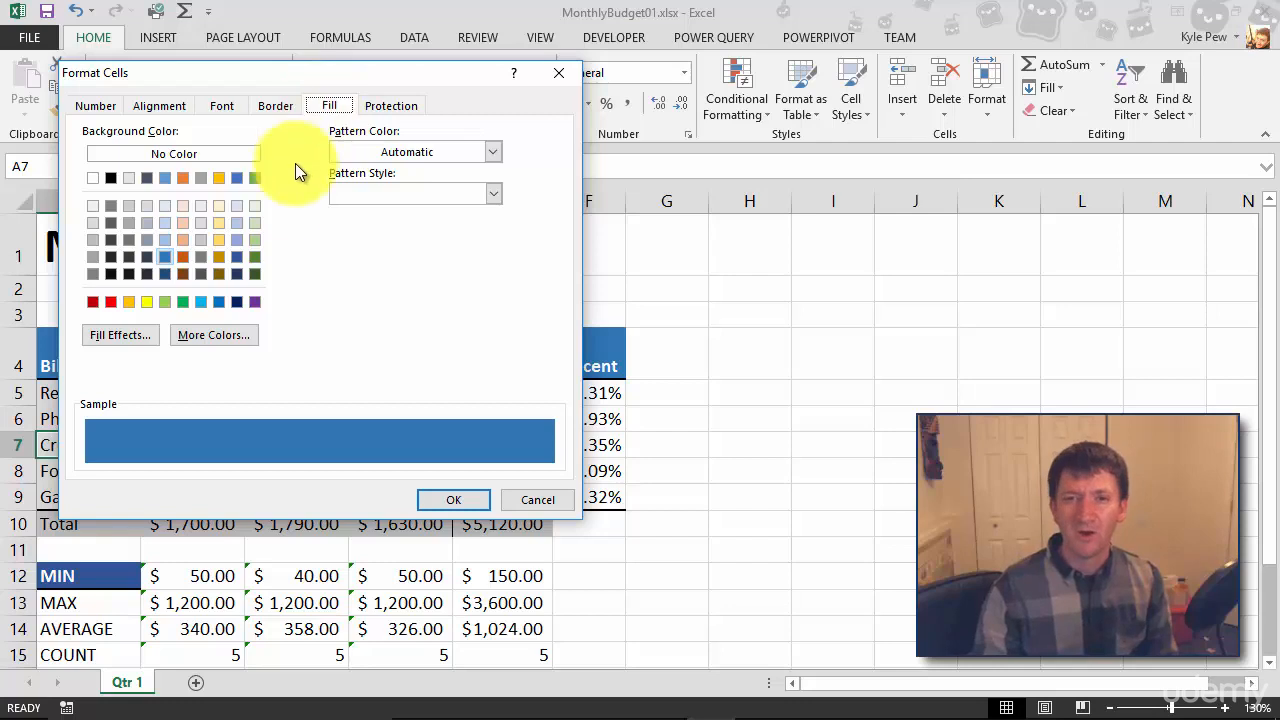
pyautogui.click(256, 256)
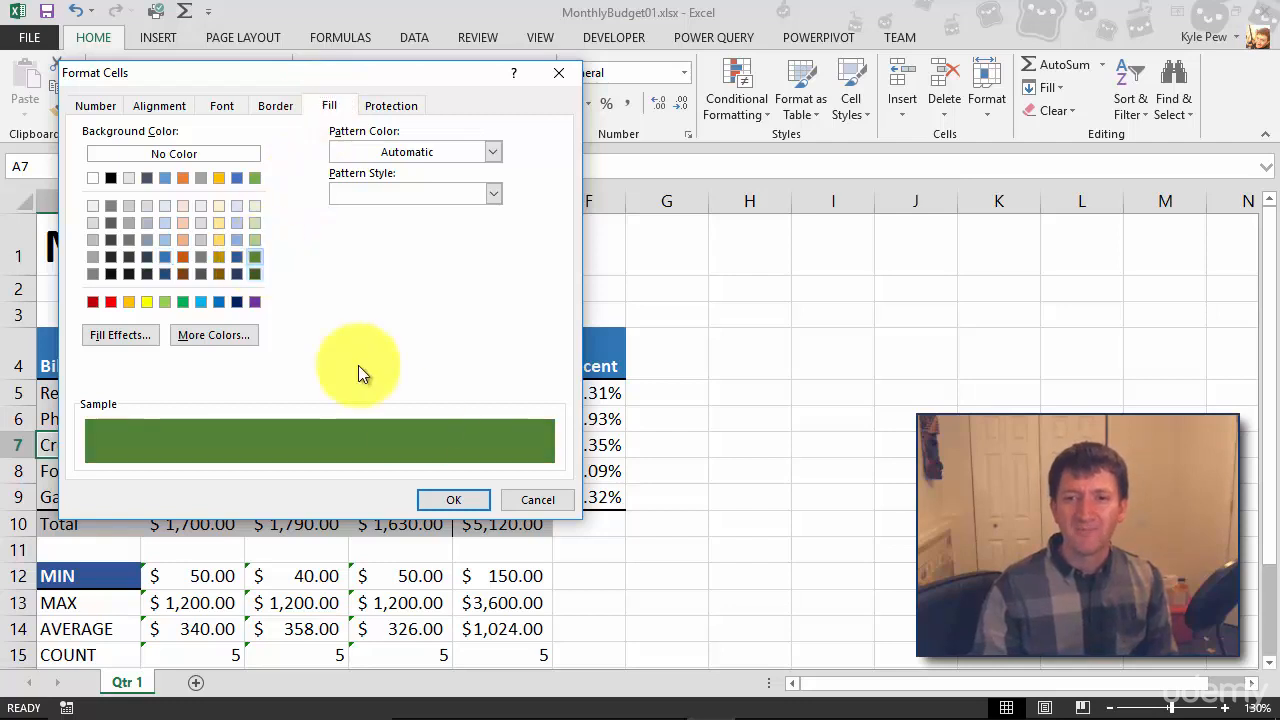
pyautogui.click(456, 498)
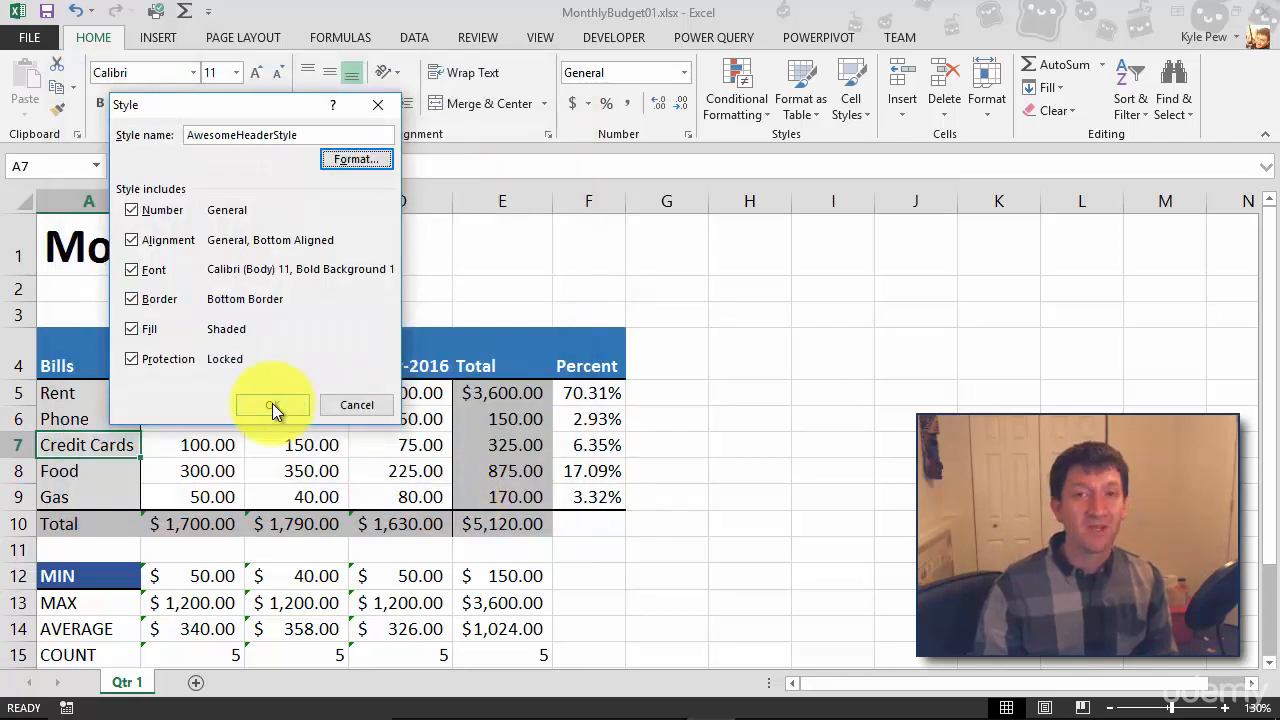
pyautogui.click(272, 403)
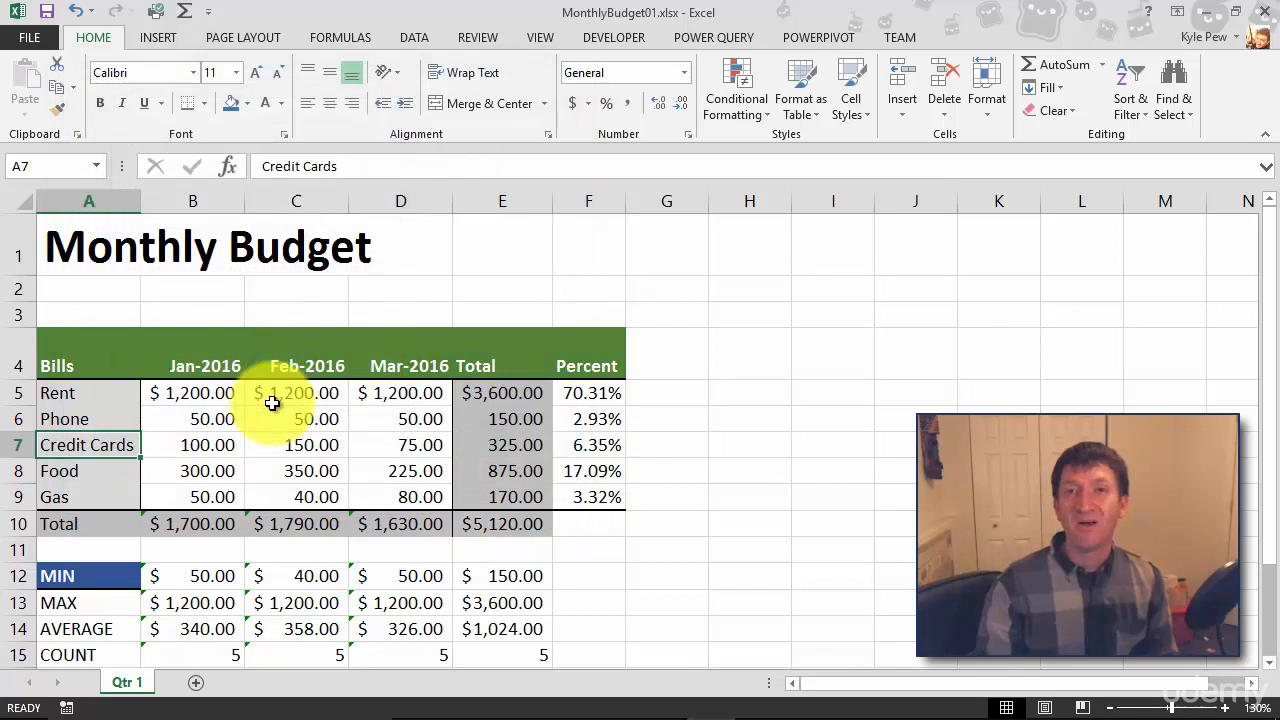